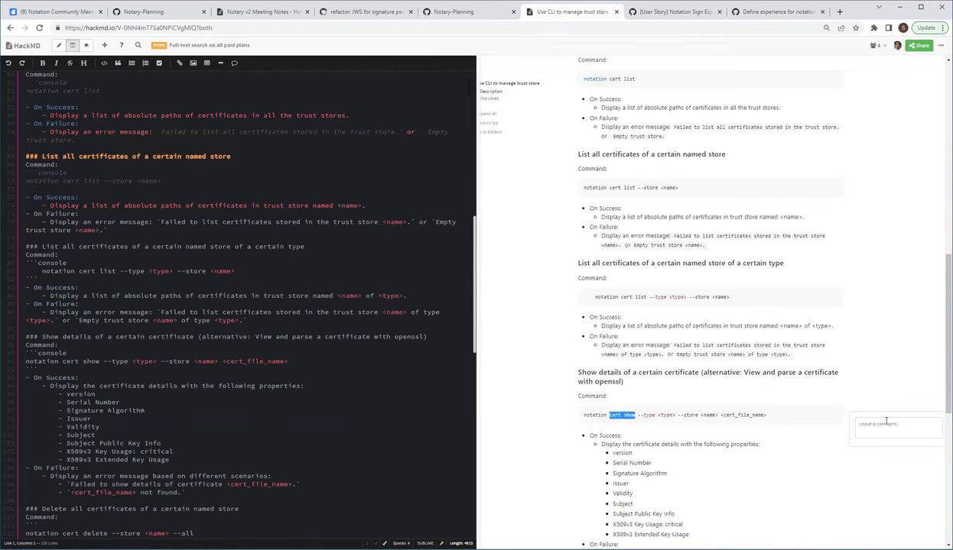
Step: Post a comment on the cert show command: "Is this another command we need to add, or does it exist already. What is the use case for this?"
scroll(886, 423, "down", 5)
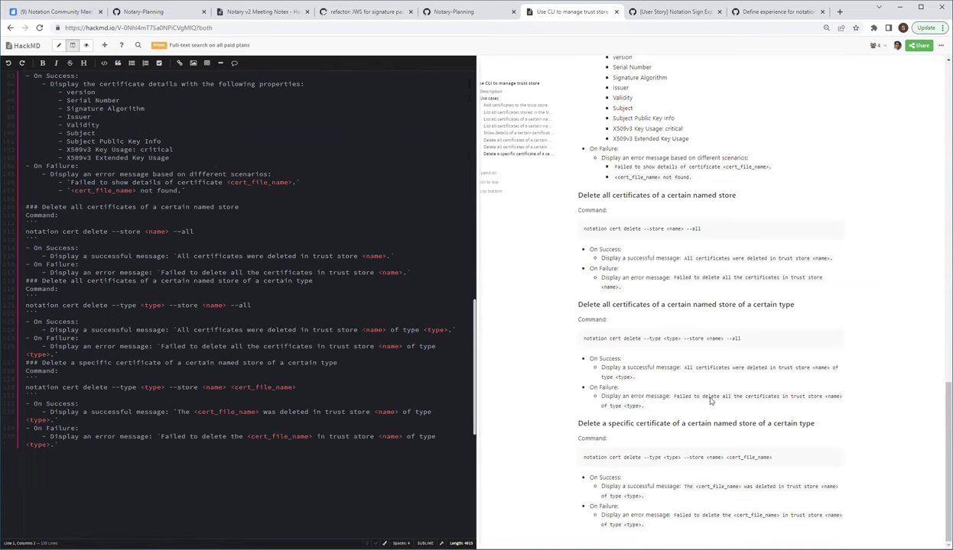
scroll(710, 397, "up", 2)
left_click(877, 166)
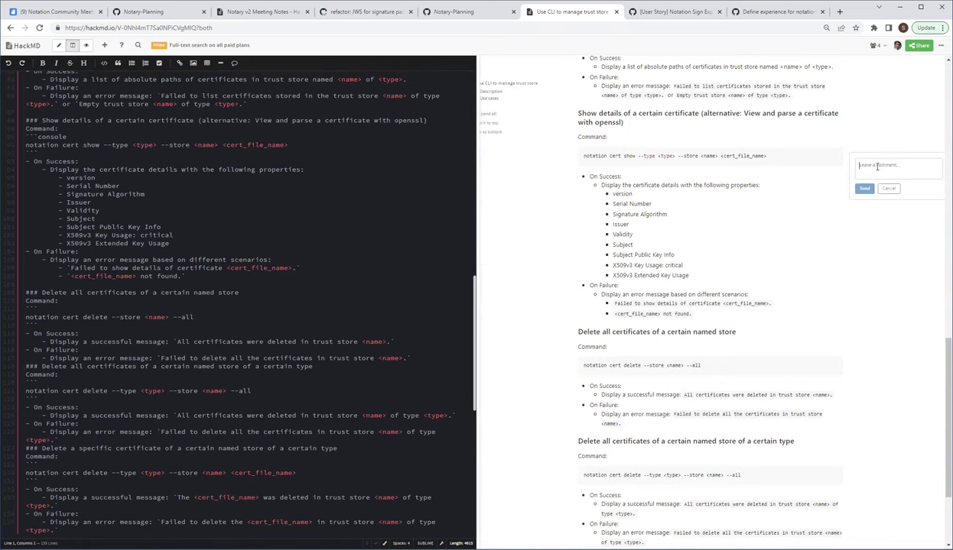
type("Is this another command we need to")
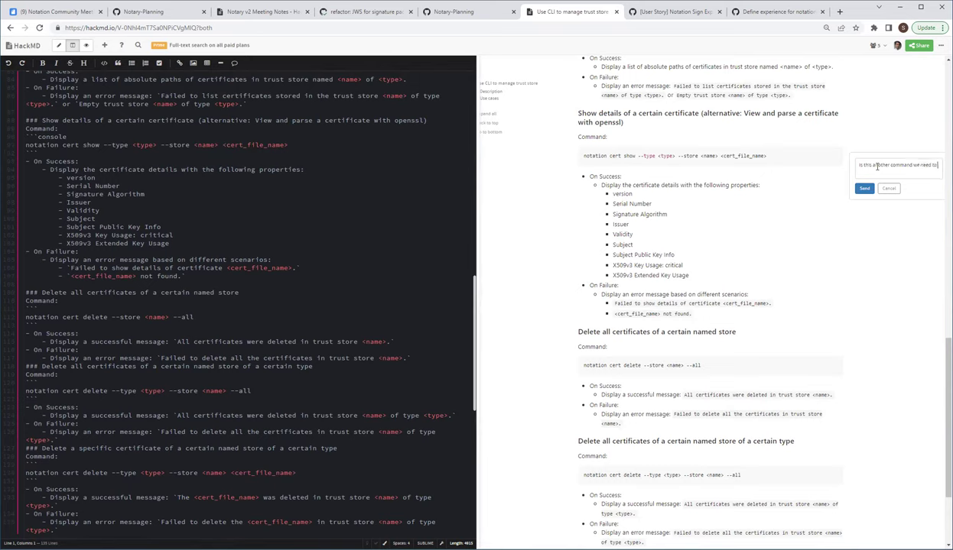
type(" add")
type("? Or does it exist already")
type(". What is the u")
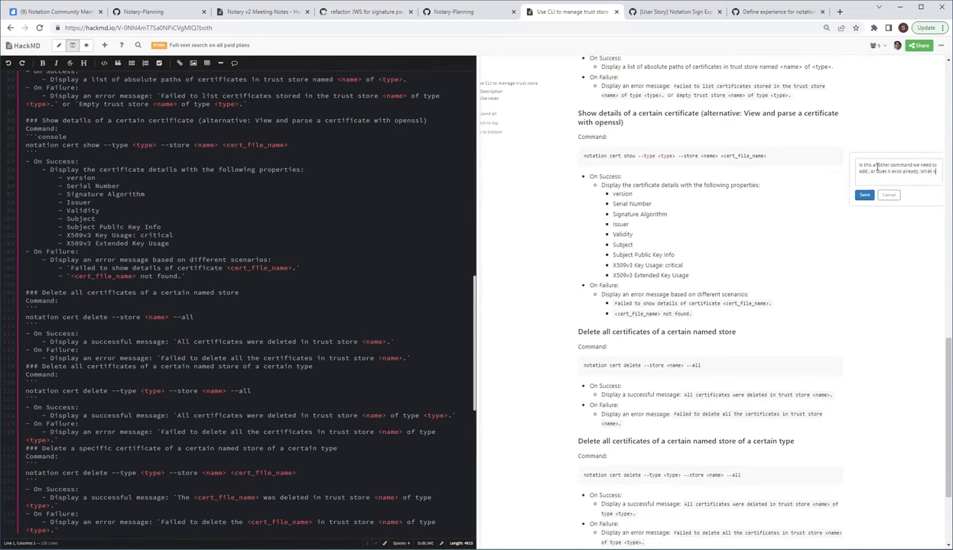
type("se case for this?")
key("ctrl+Return")
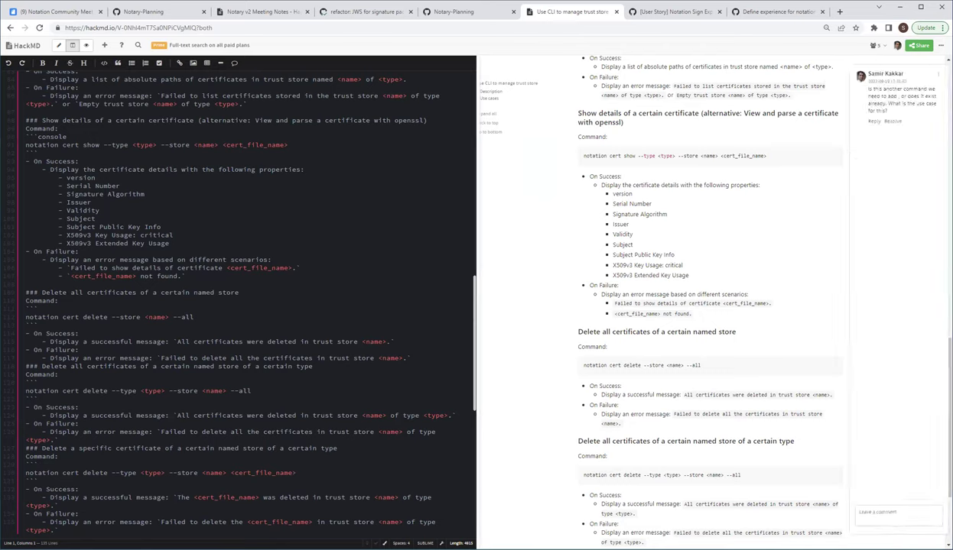
left_click(803, 215)
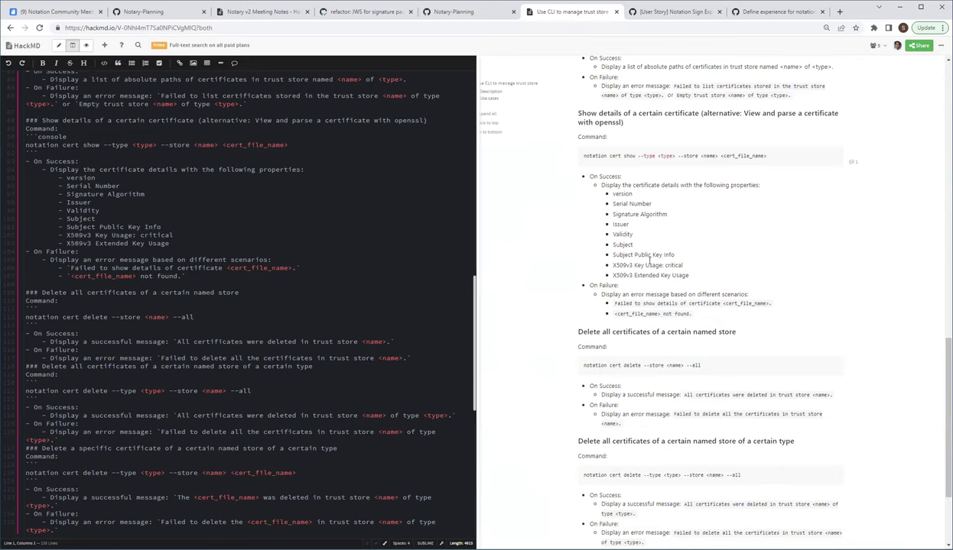
scroll(648, 264, "down", 1)
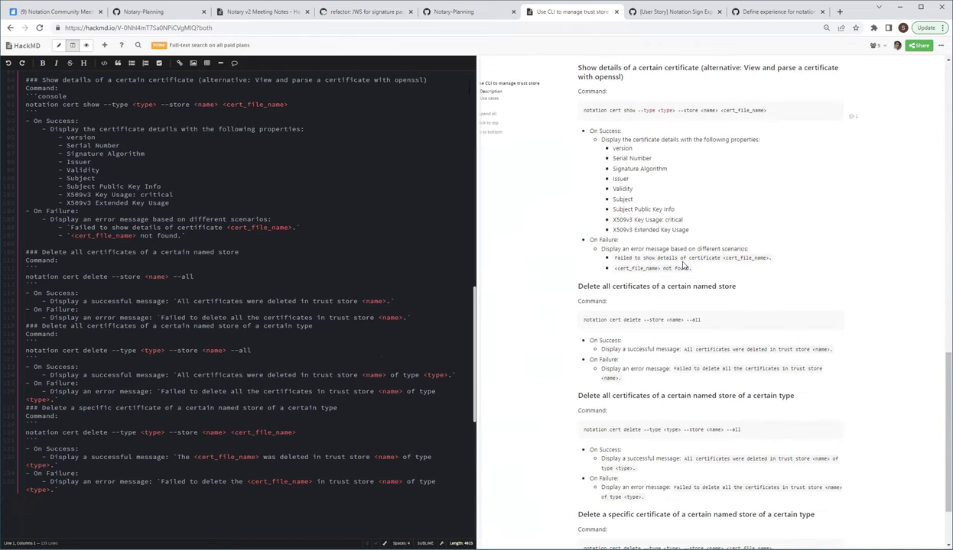
scroll(682, 264, "down", 1)
scroll(683, 265, "down", 1)
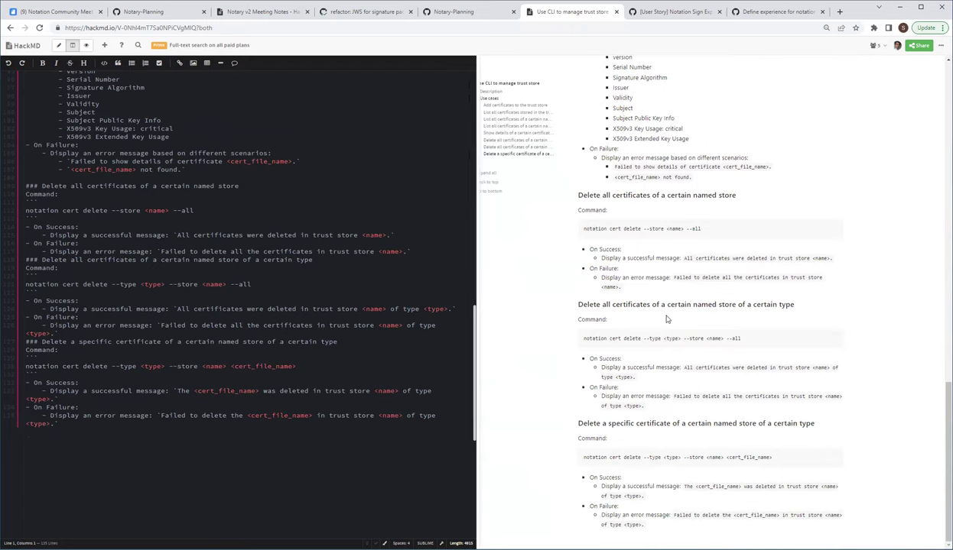
scroll(665, 320, "up", 1)
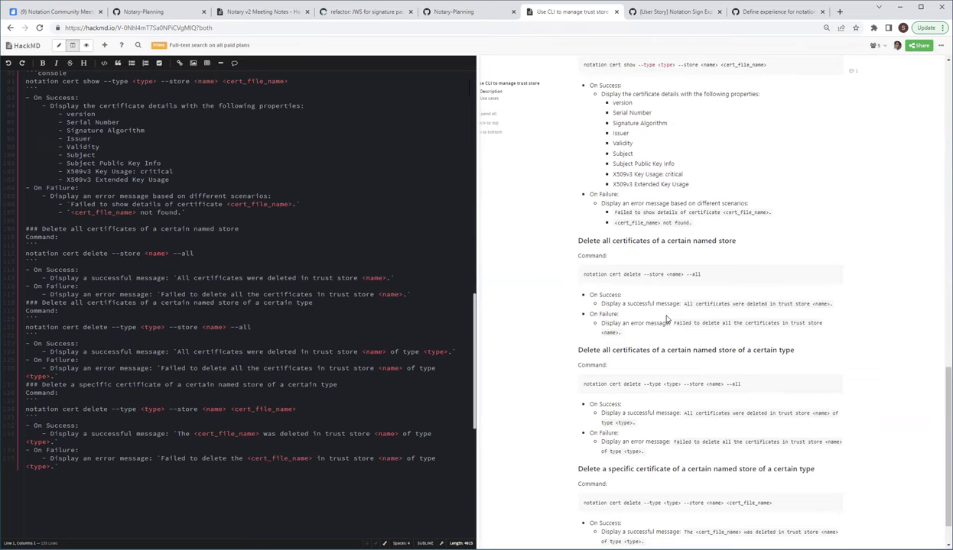
scroll(666, 319, "up", 3)
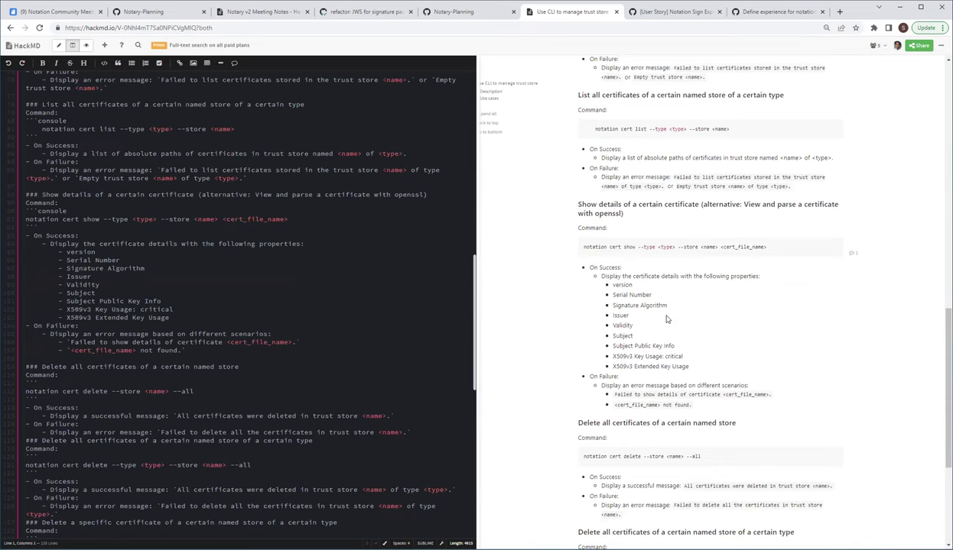
scroll(666, 320, "up", 2)
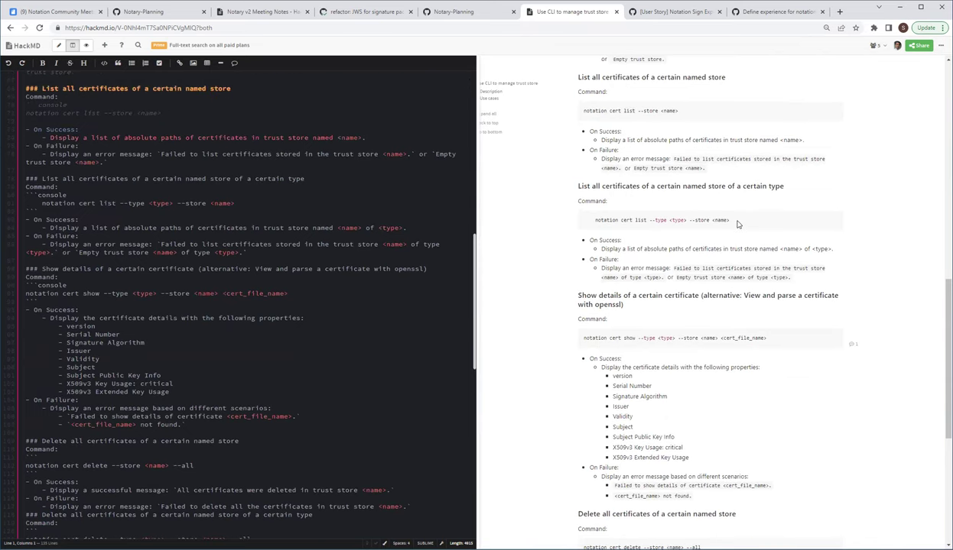
left_click_drag(738, 223, 593, 221)
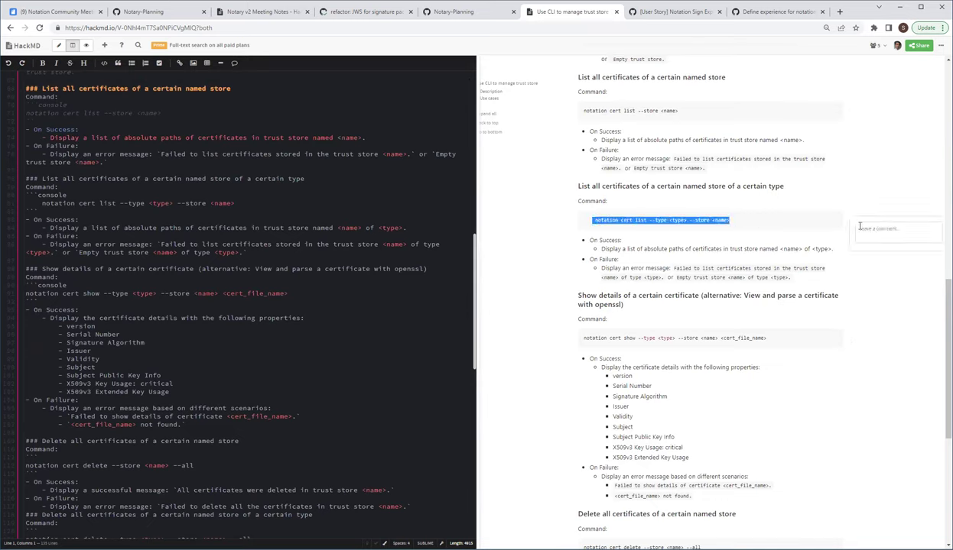
left_click(855, 224)
type("I want")
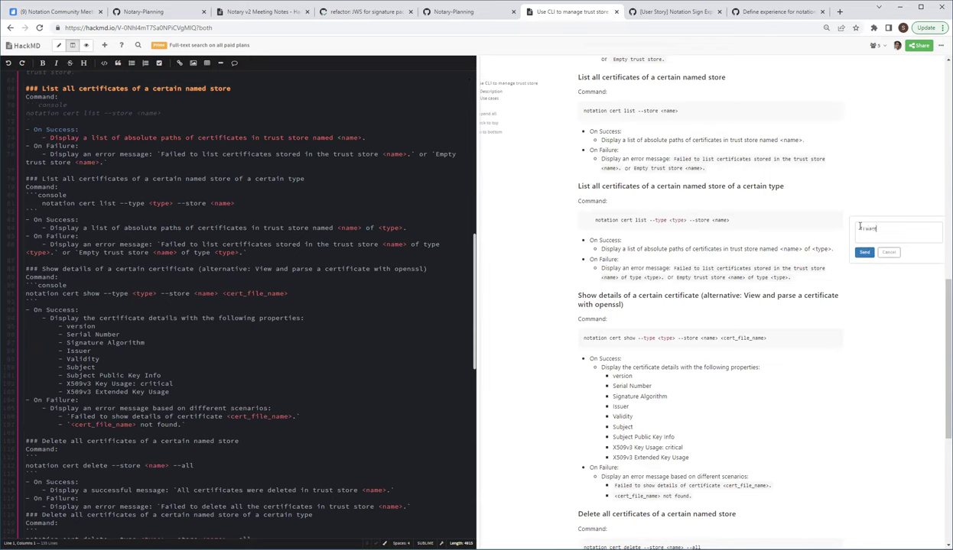
type(" to find out")
type(" what all cer")
type("tificates")
key("BackSpace")
key("BackSpace")
key("BackSpace")
key("BackSpace")
key("BackSpace")
key("BackSpace")
key("BackSpace")
key("BackSpace")
key("BackSpace")
key("BackSpace")
type("\"Ce")
type("N\"")
type(" names a")
type("re")
key("BackSpace")
key("BackSpace")
type("re present.")
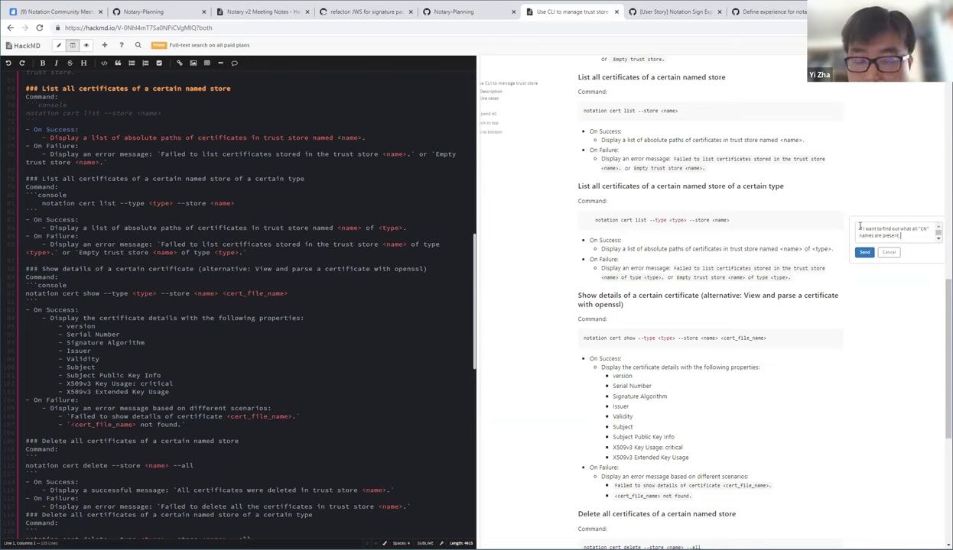
type(", sould I")
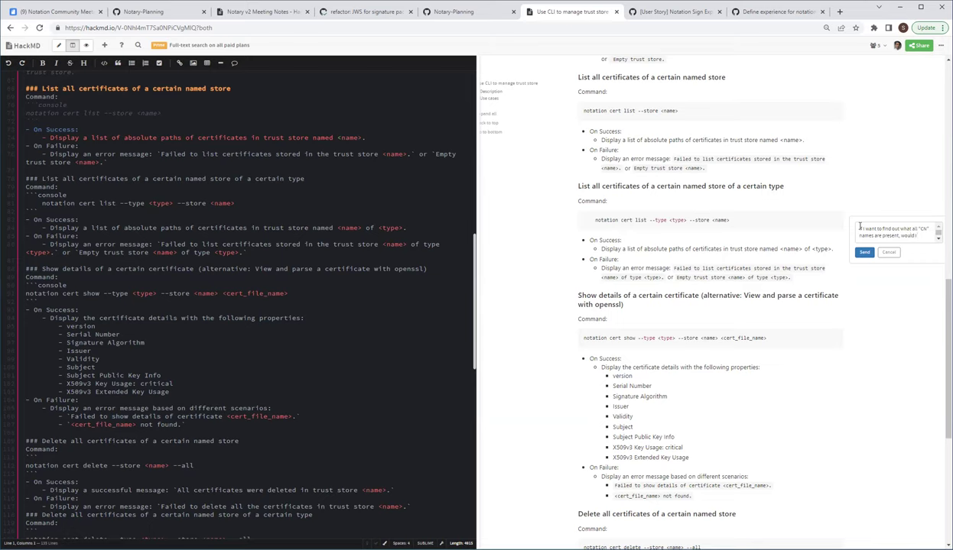
key("BackSpace")
key("BackSpace")
key("BackSpace")
key("BackSpace")
key("BackSpace")
type("across all certificates")
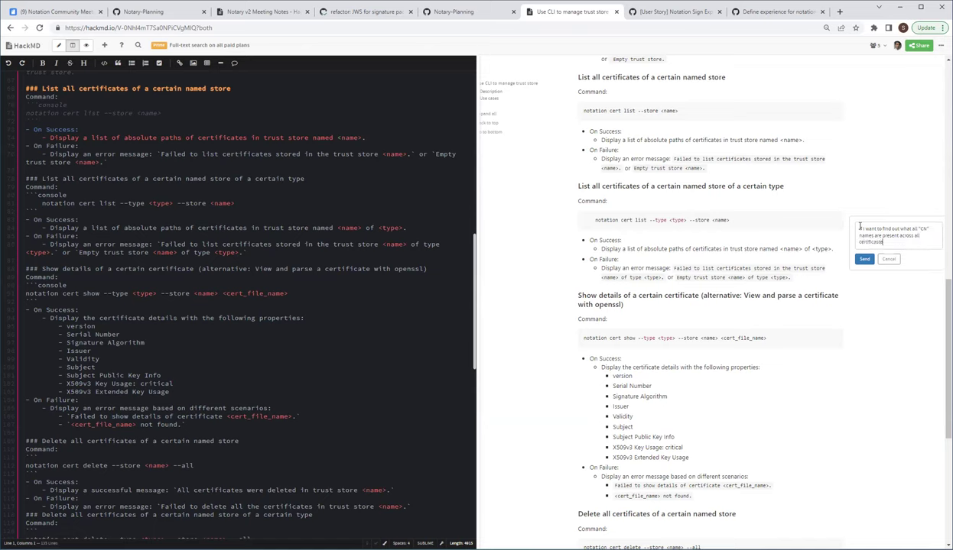
type(".")
key("BackSpace")
key("BackSpace")
key("BackSpace")
key("BackSpace")
type("tes, wou")
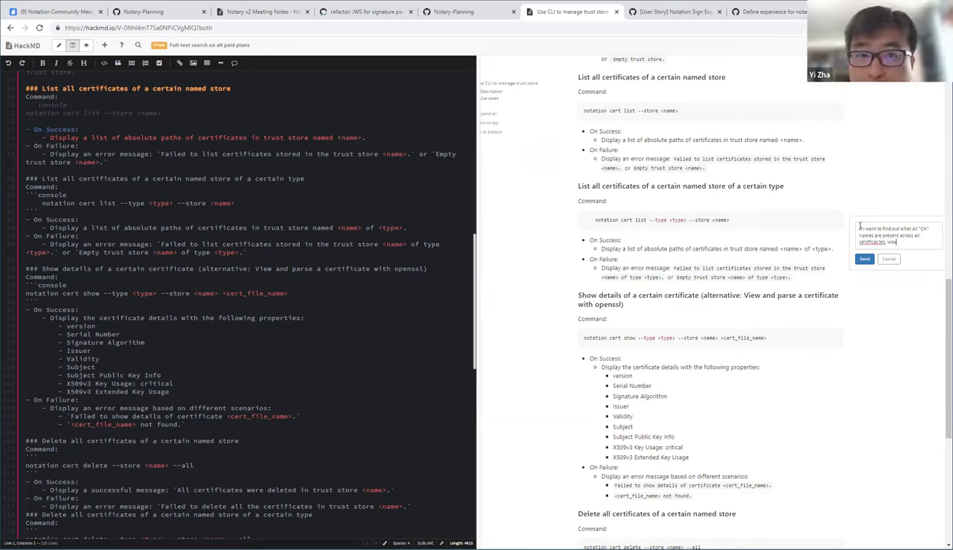
key("BackSpace")
key("BackSpace")
key("BackSpace")
key("BackSpace")
key("BackSpace")
key("BackSpace")
key("BackSpace")
type("es, will I have to c")
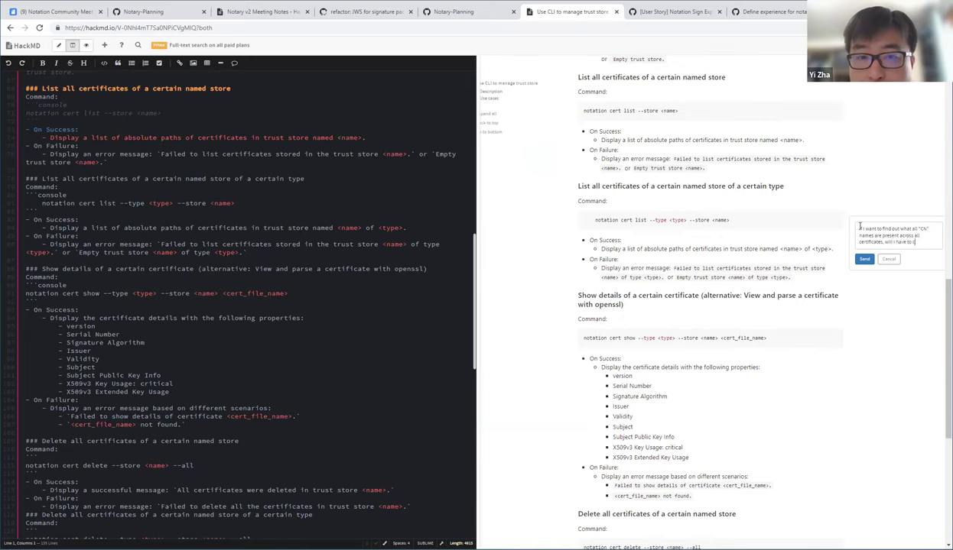
type("heck each certificate andividually")
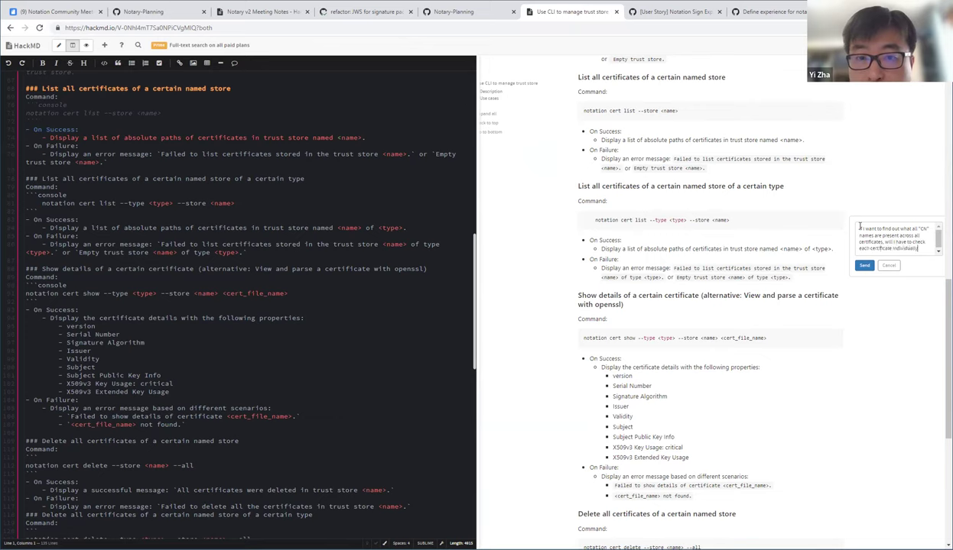
left_click(864, 267)
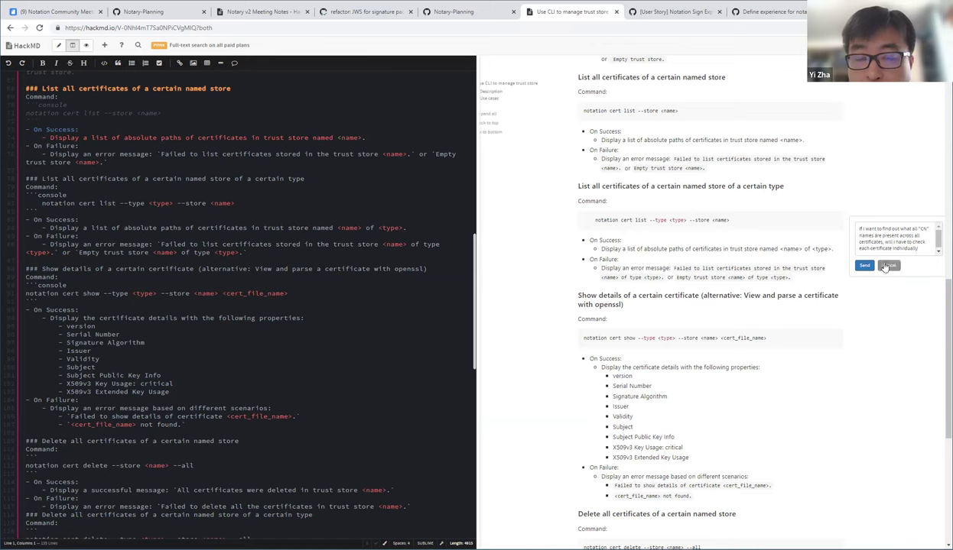
left_click(889, 266)
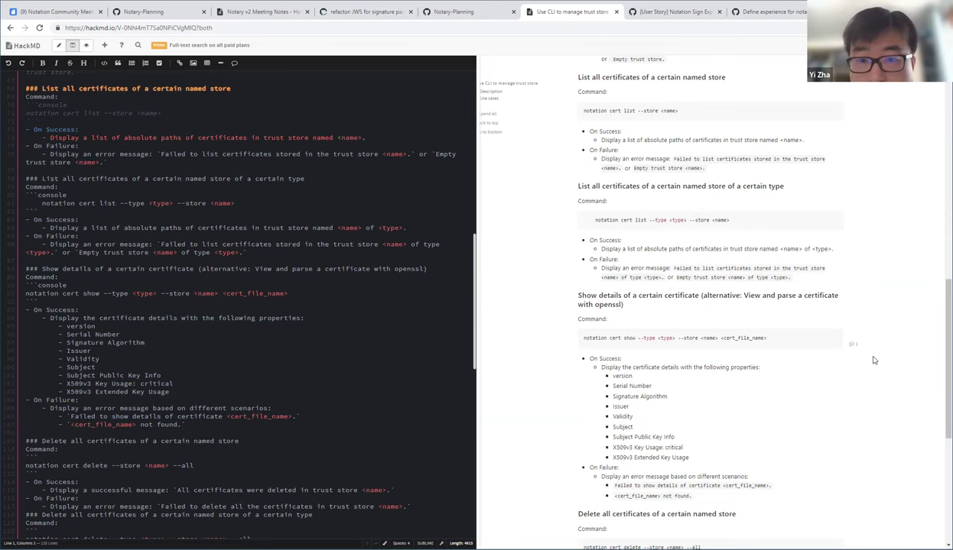
Step: Review the trust store document from the cert show section back up through the list and add commands to the description
scroll(874, 360, "down", 1)
scroll(874, 360, "down", 1)
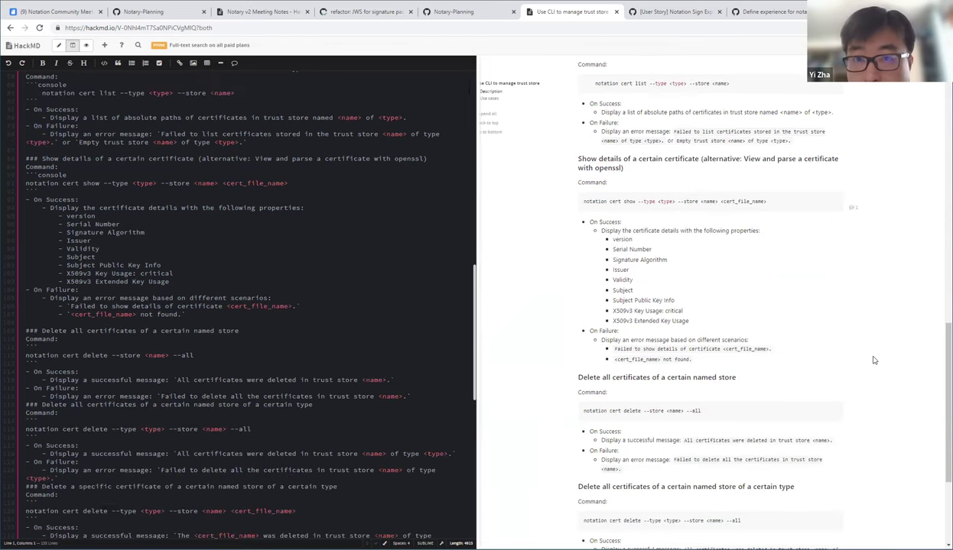
scroll(873, 360, "up", 4)
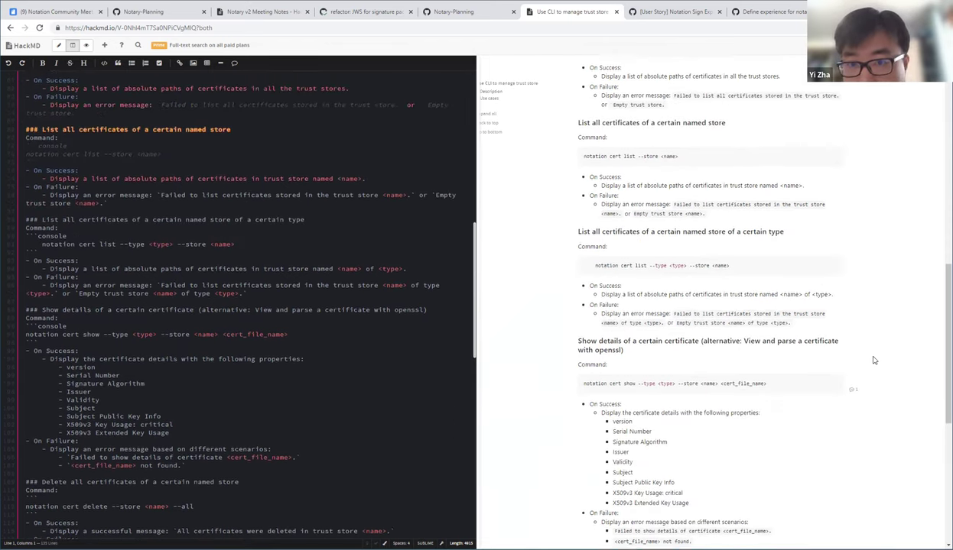
scroll(873, 361, "up", 2)
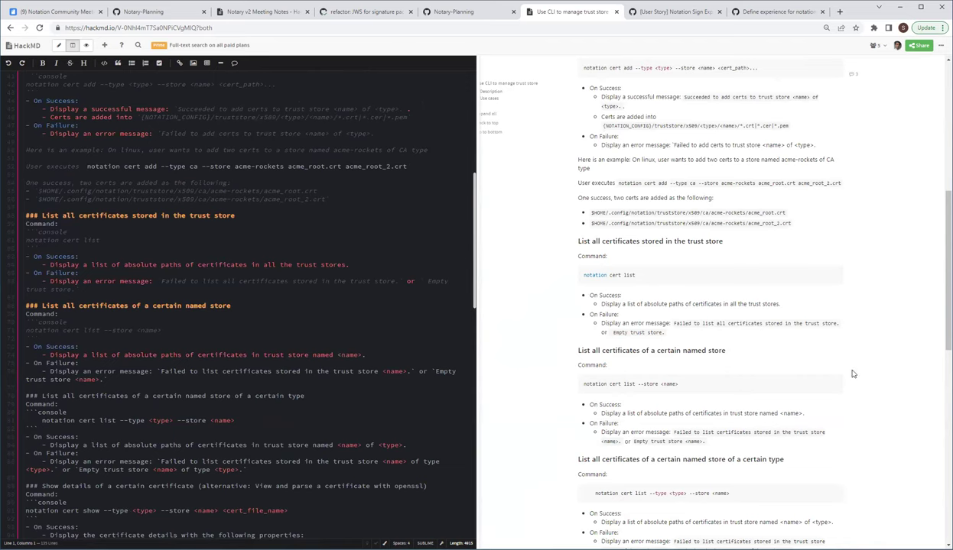
scroll(847, 380, "up", 5)
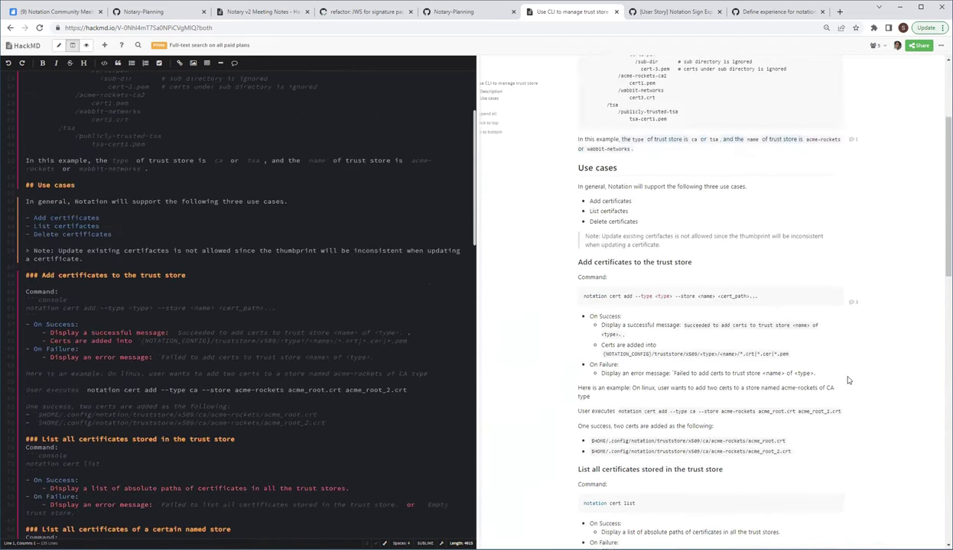
scroll(847, 380, "up", 2)
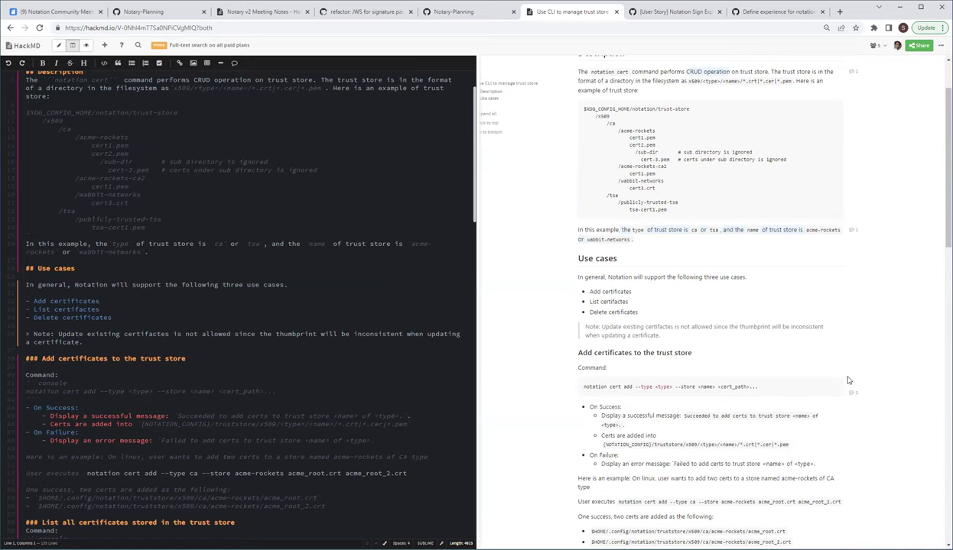
scroll(764, 387, "down", 4)
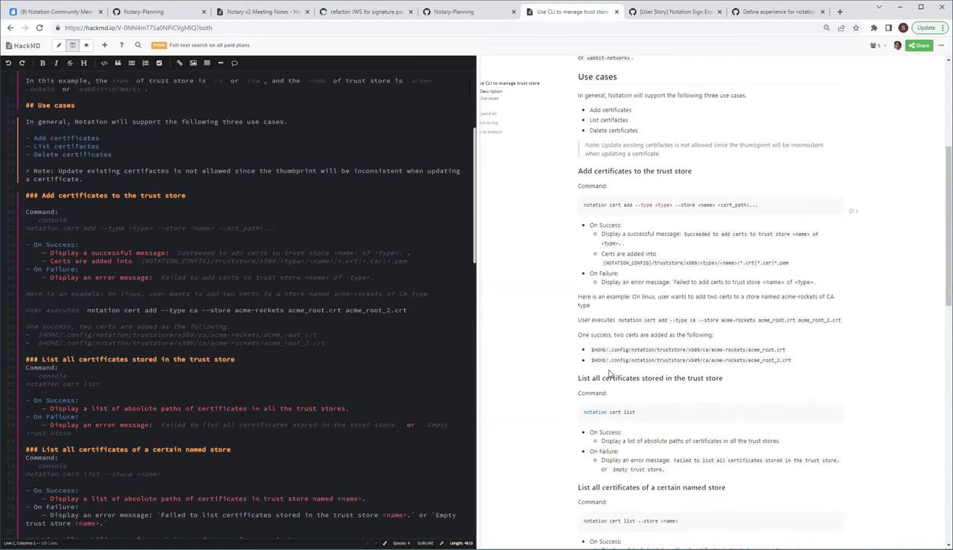
scroll(604, 294, "up", 5)
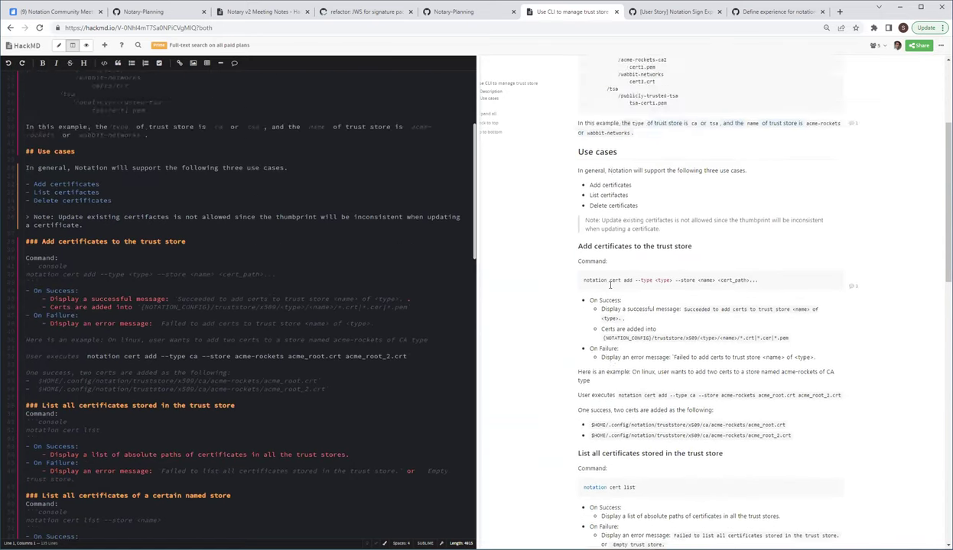
scroll(609, 284, "up", 1)
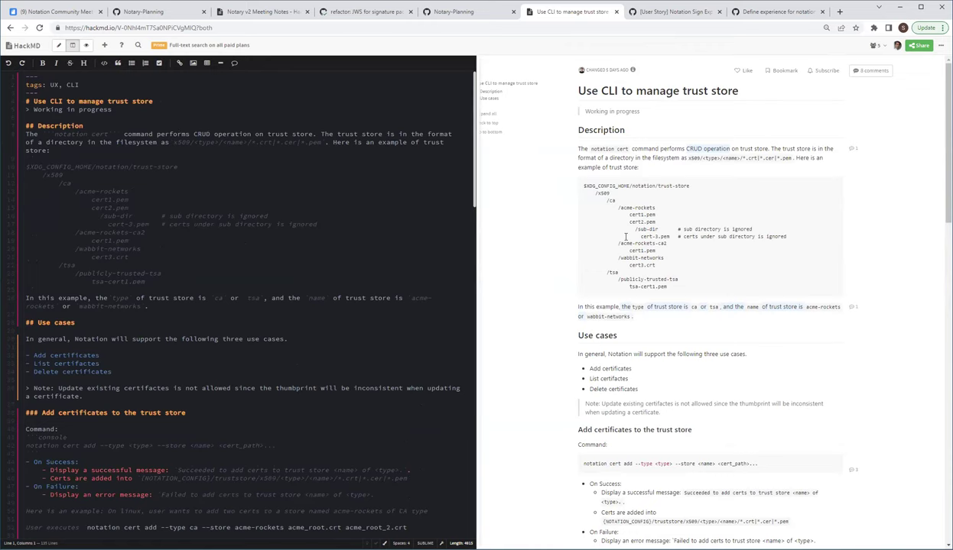
Step: Examine the success and failure outputs of the cert list command for all trust stores and for a certain named store
scroll(635, 294, "down", 1)
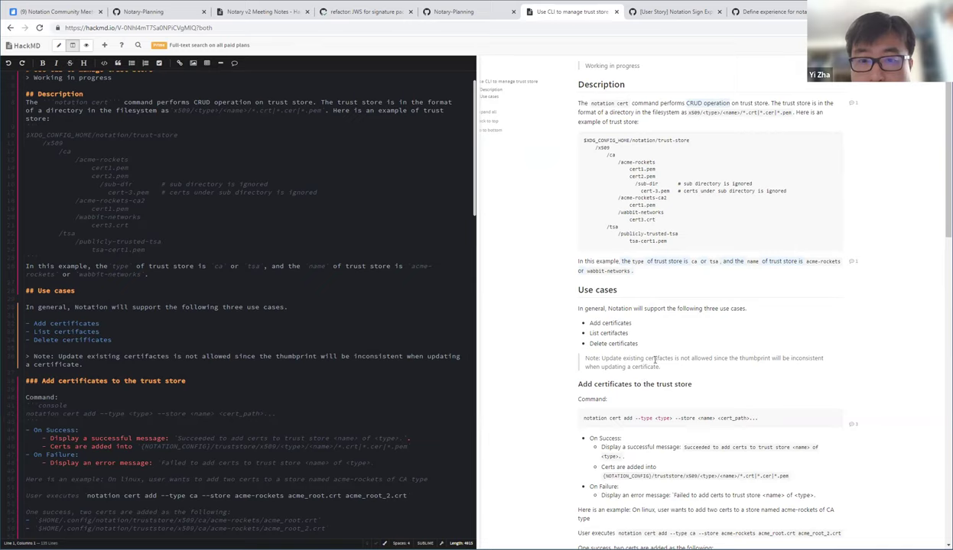
scroll(649, 361, "down", 2)
scroll(649, 361, "down", 3)
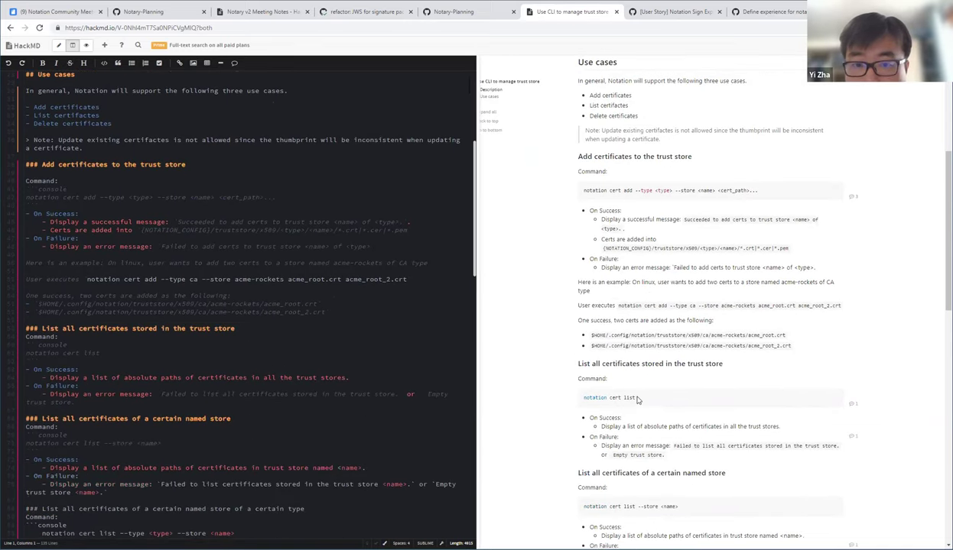
scroll(634, 395, "down", 2)
left_click_drag(634, 306, 757, 337)
double_click(630, 307)
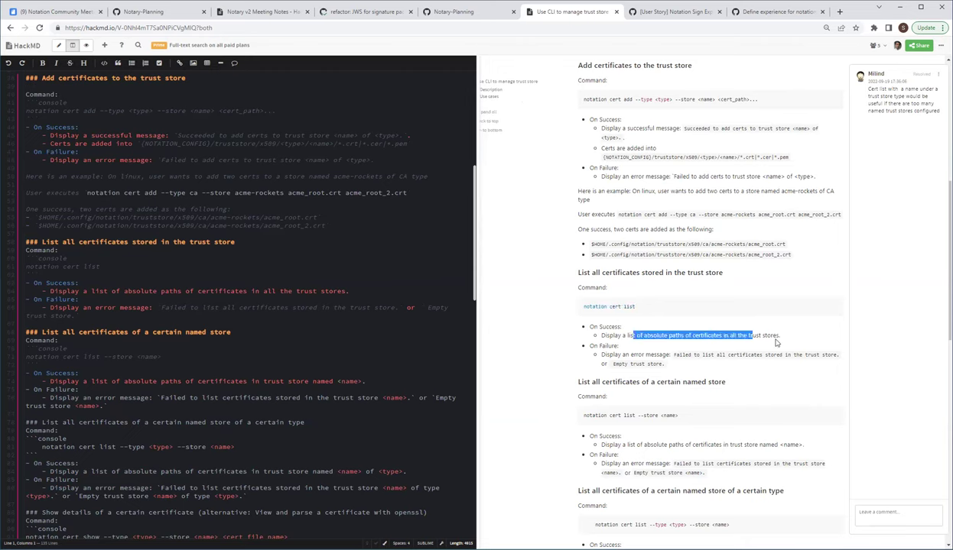
left_click(644, 336)
left_click_drag(645, 336, 707, 337)
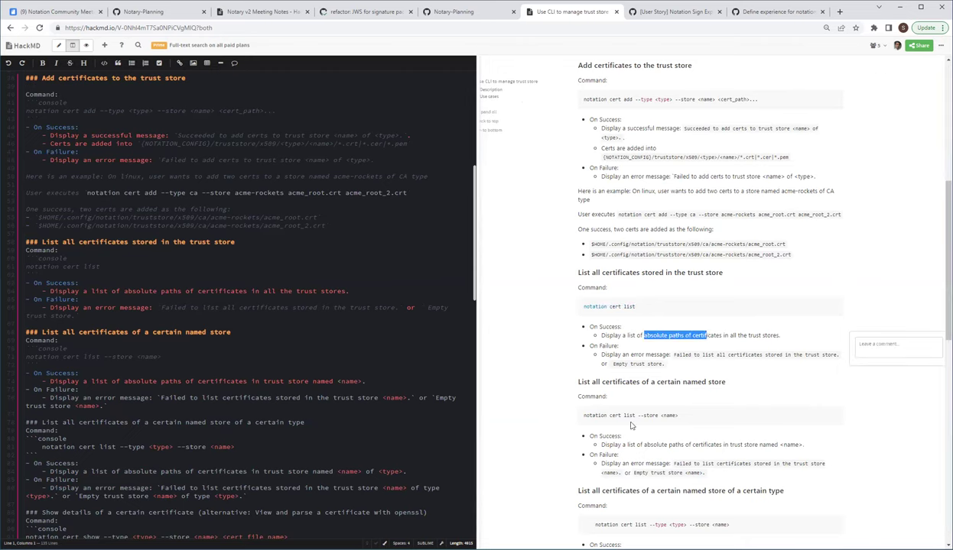
left_click_drag(646, 415, 669, 416)
left_click_drag(627, 445, 602, 447)
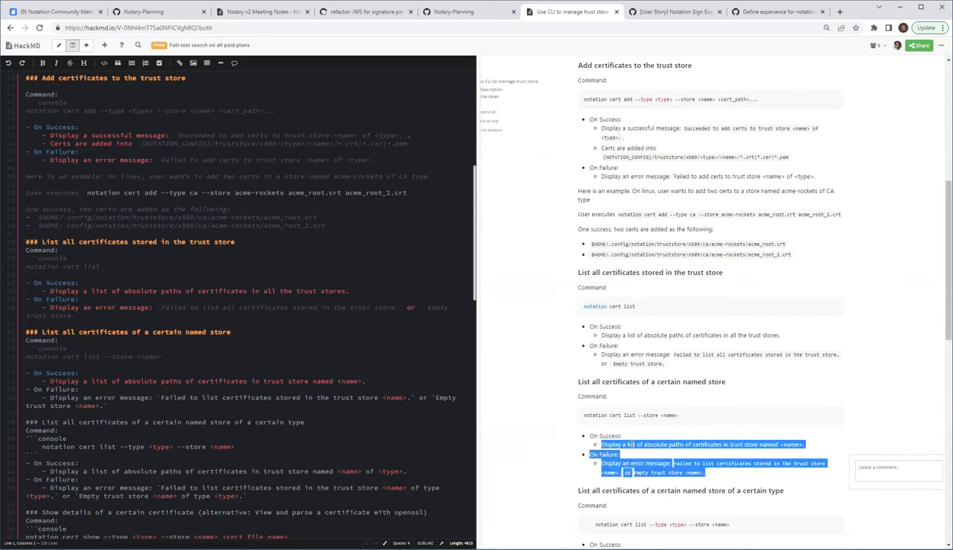
scroll(631, 444, "down", 1)
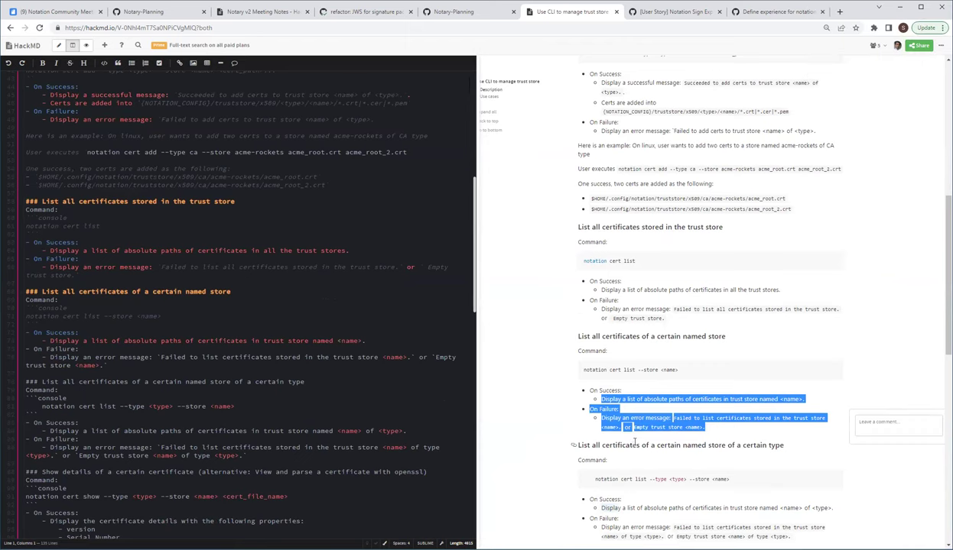
Step: Examine the wabbit-networks store and its certificate in the description's example trust store directory tree
scroll(632, 444, "up", 5)
scroll(632, 443, "up", 2)
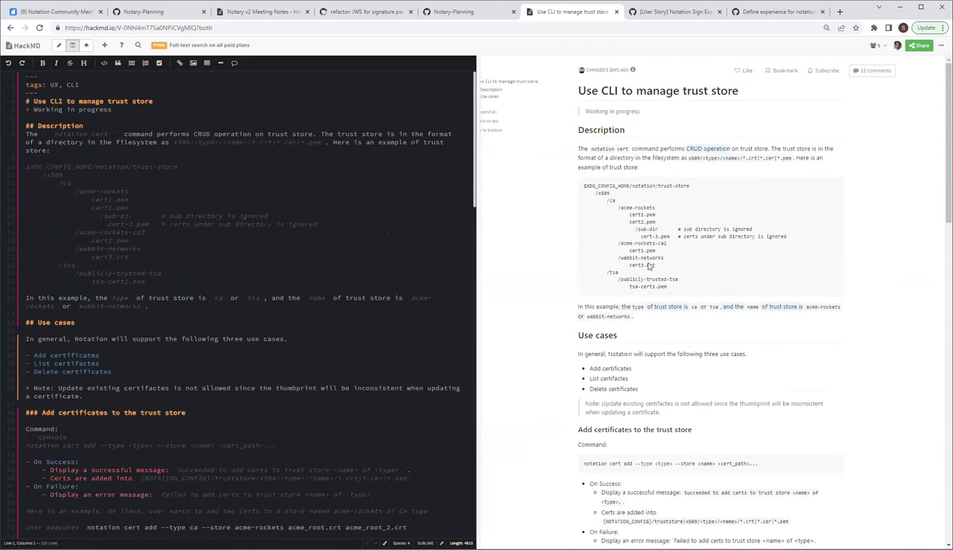
left_click_drag(620, 245, 585, 258)
left_click(656, 270)
left_click_drag(655, 270, 619, 258)
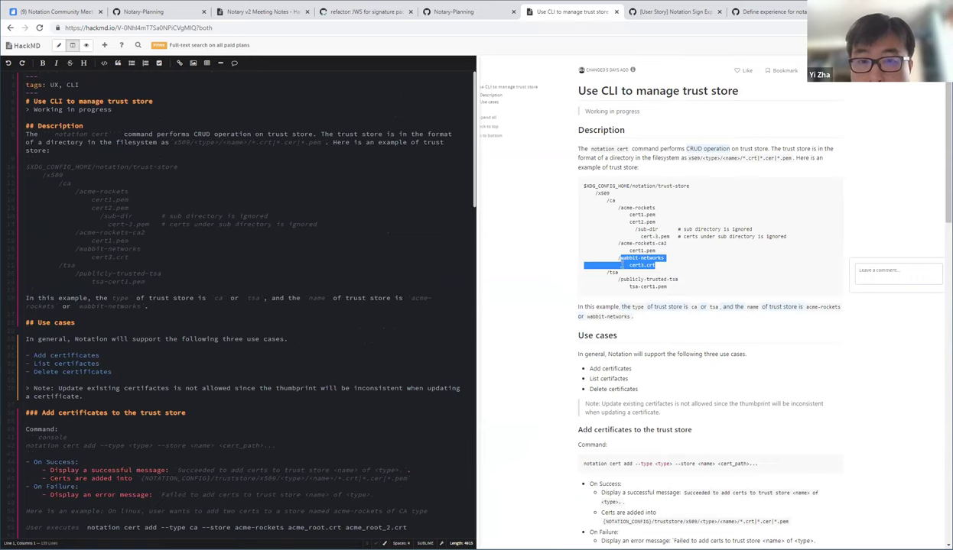
Step: Compare the cert list command for all trust stores with the example directory structure in the description
scroll(628, 294, "down", 5)
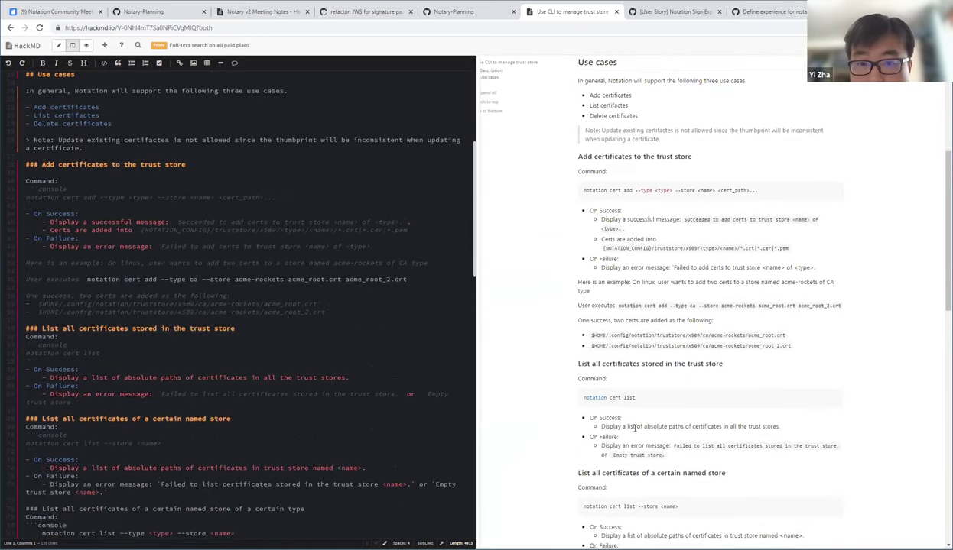
left_click_drag(623, 400, 635, 400)
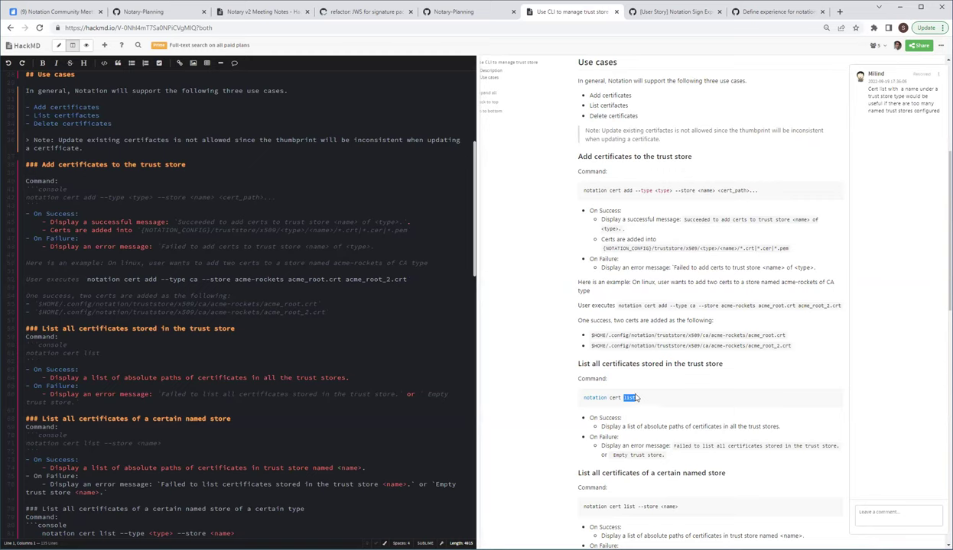
left_click(650, 398)
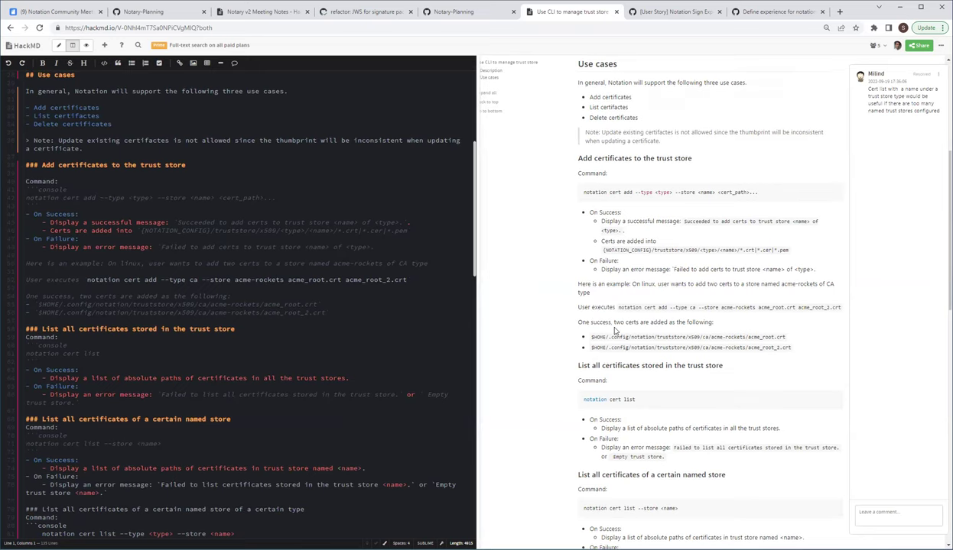
scroll(598, 318, "up", 3)
left_click_drag(626, 198, 664, 224)
scroll(642, 337, "down", 3)
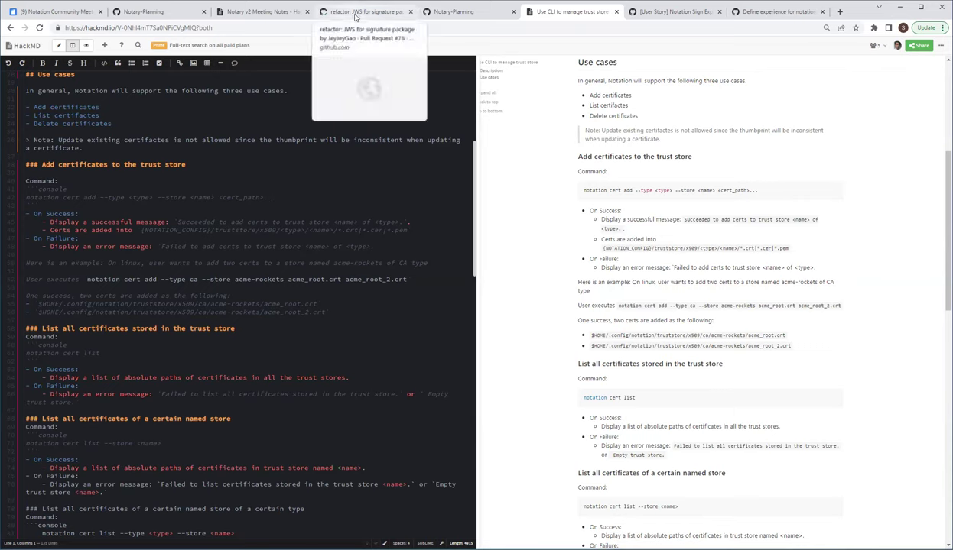
Step: Reload the trust store document, show its comments and check the one about a missing trust store type
left_click(39, 27)
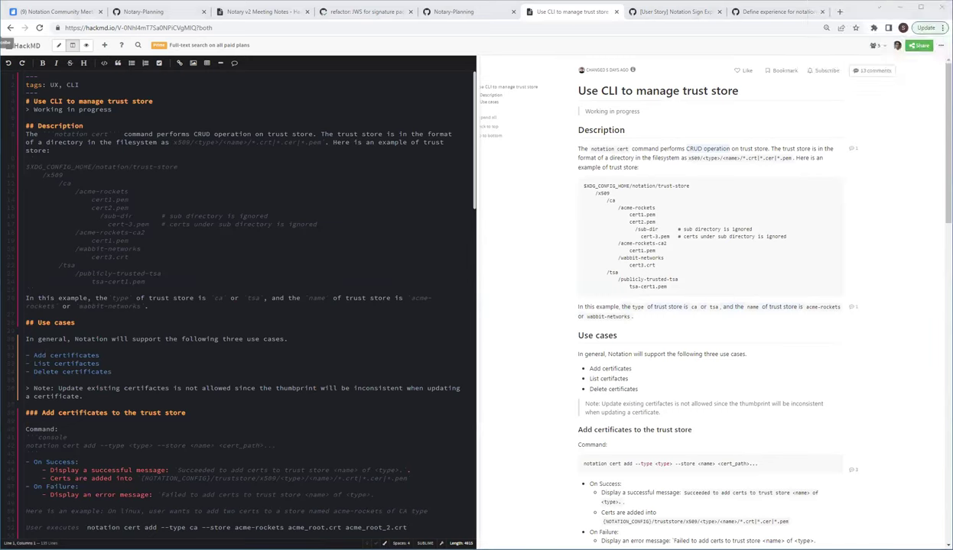
left_click(859, 73)
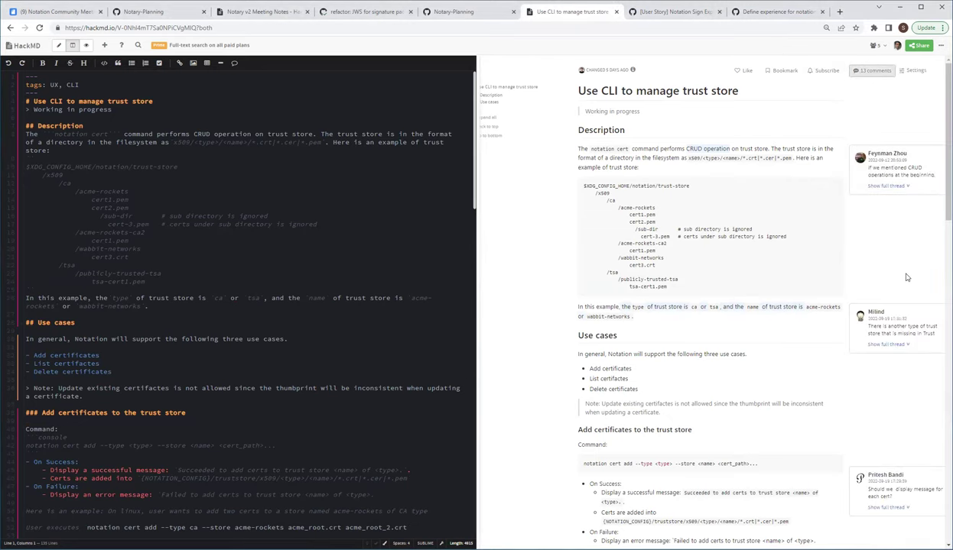
scroll(903, 304, "down", 1)
left_click(903, 303)
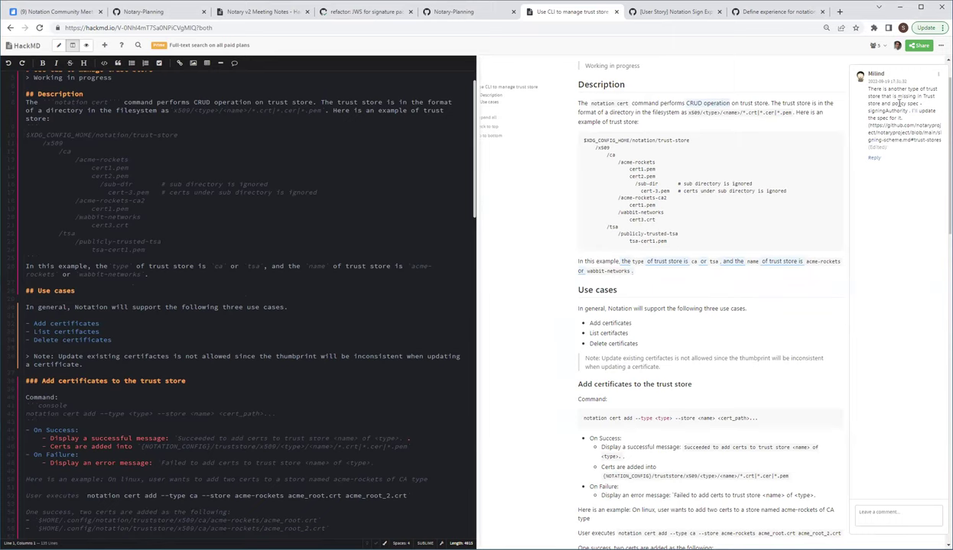
left_click(836, 288)
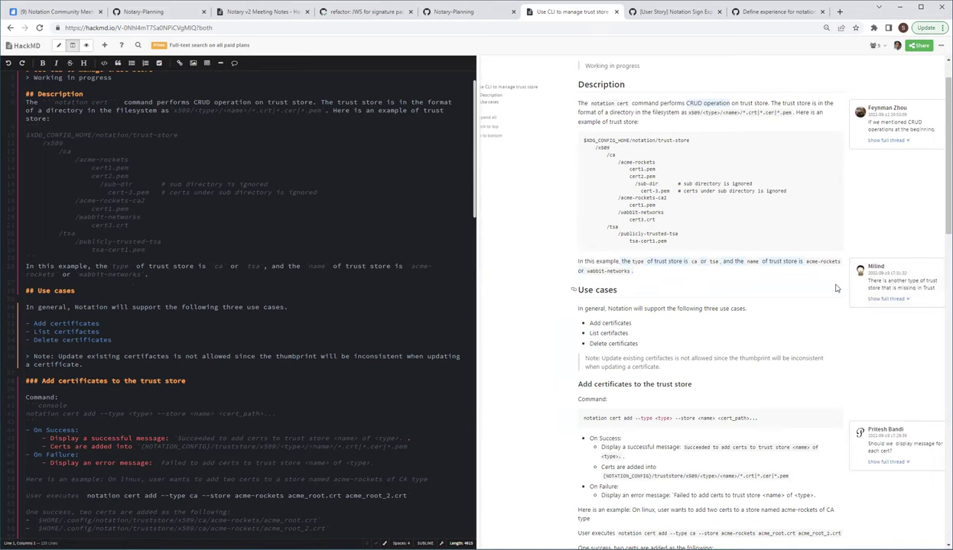
Step: Switch the document to view-only mode and read the missing trust store type comment against the example directory tree
left_click(86, 46)
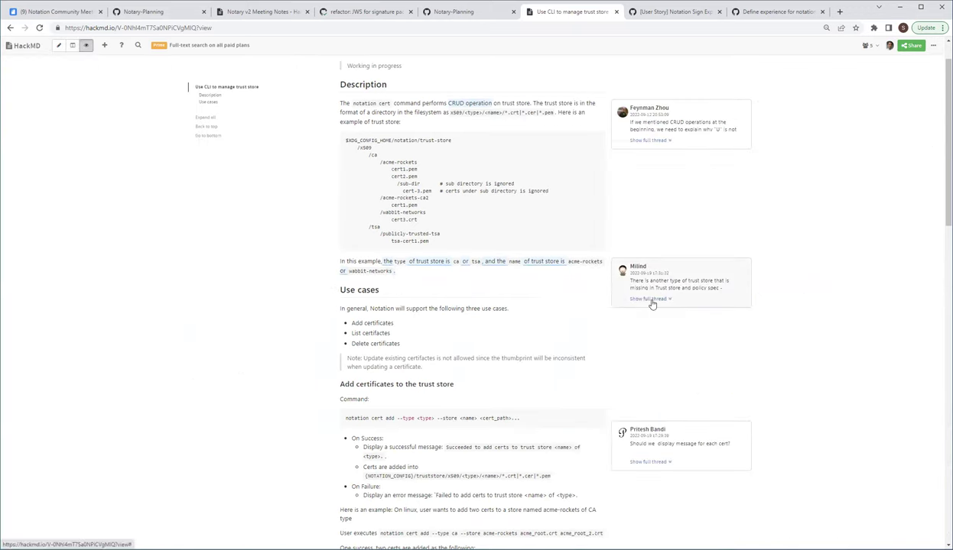
left_click(650, 300)
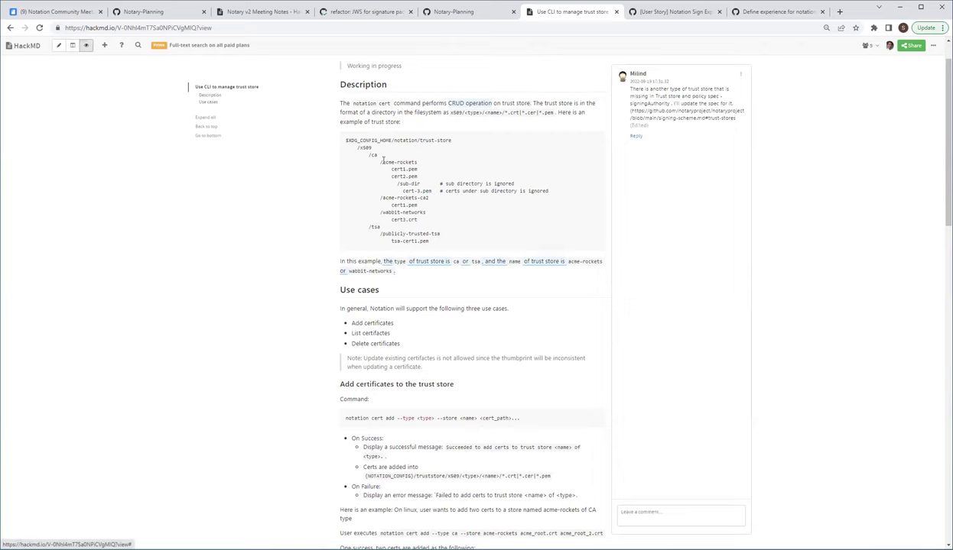
left_click_drag(380, 161, 414, 233)
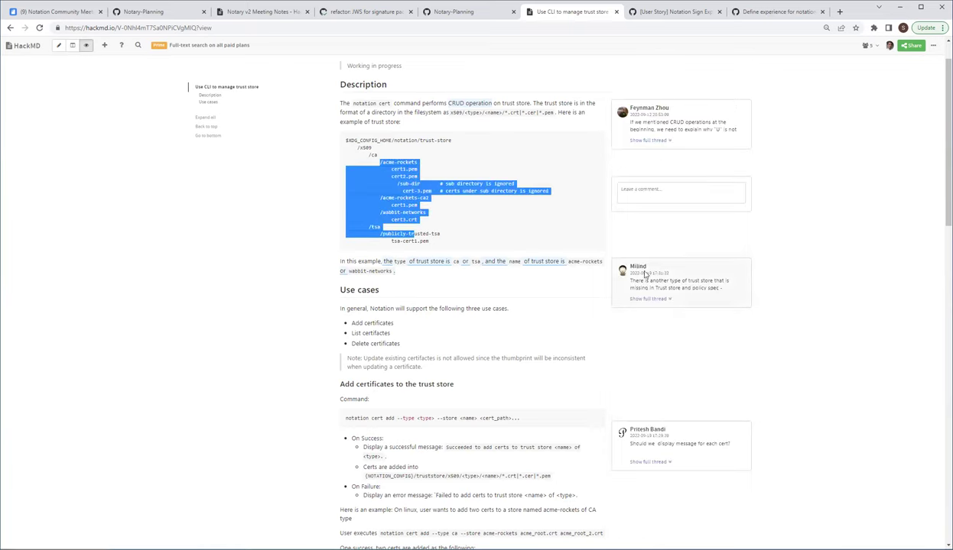
left_click(876, 221)
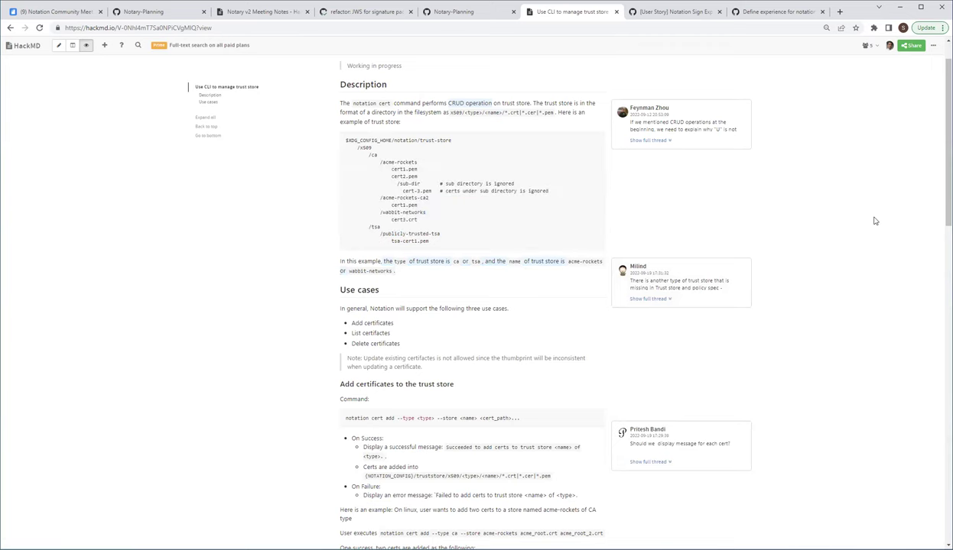
Step: Read the comment threads on the cert list command about listing by name and the empty trust store error condition
scroll(872, 220, "down", 3)
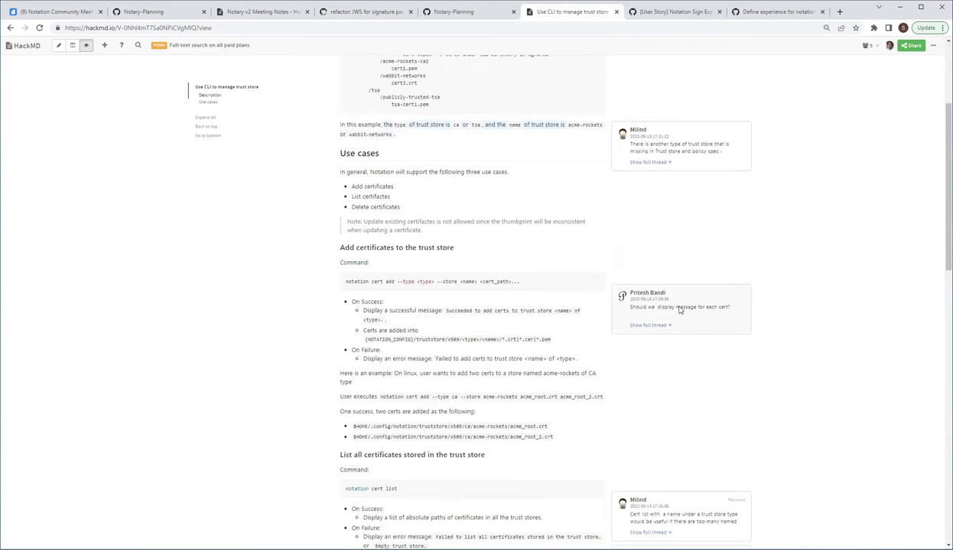
scroll(657, 344, "down", 3)
left_click(656, 397)
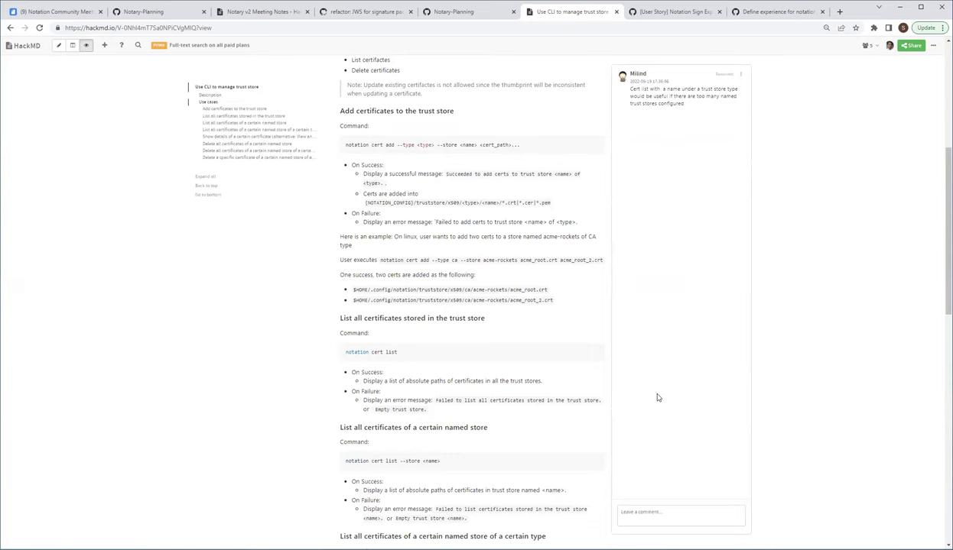
left_click(829, 336)
scroll(827, 338, "down", 1)
scroll(827, 338, "down", 4)
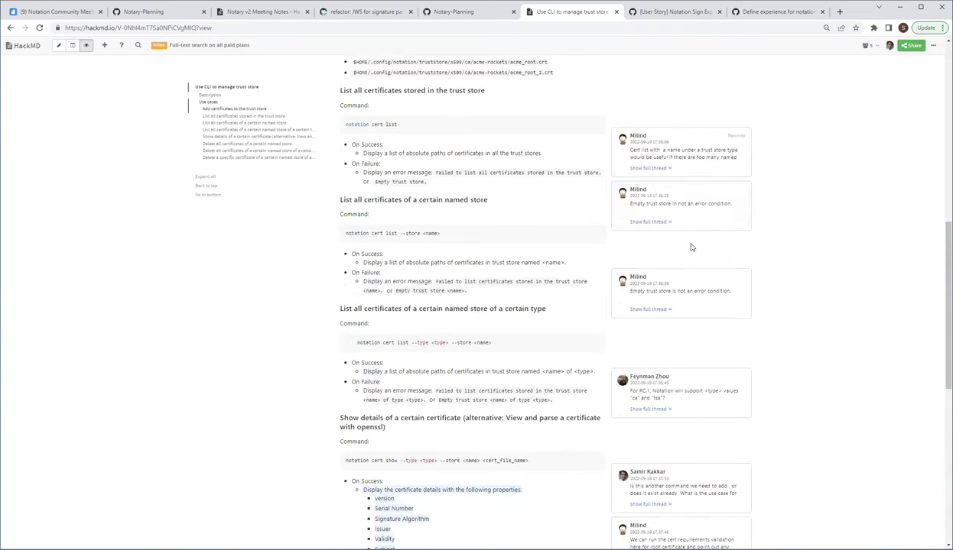
left_click(656, 222)
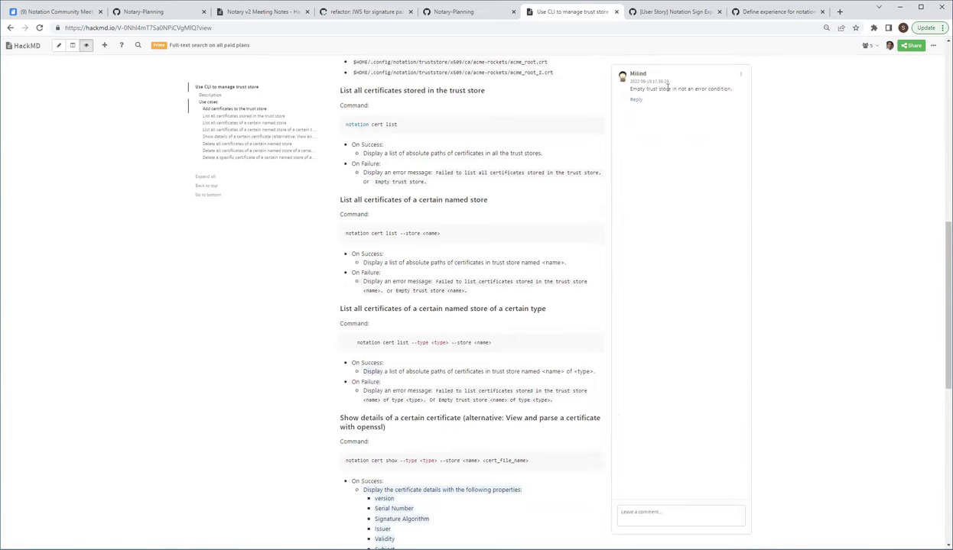
left_click_drag(662, 89, 732, 92)
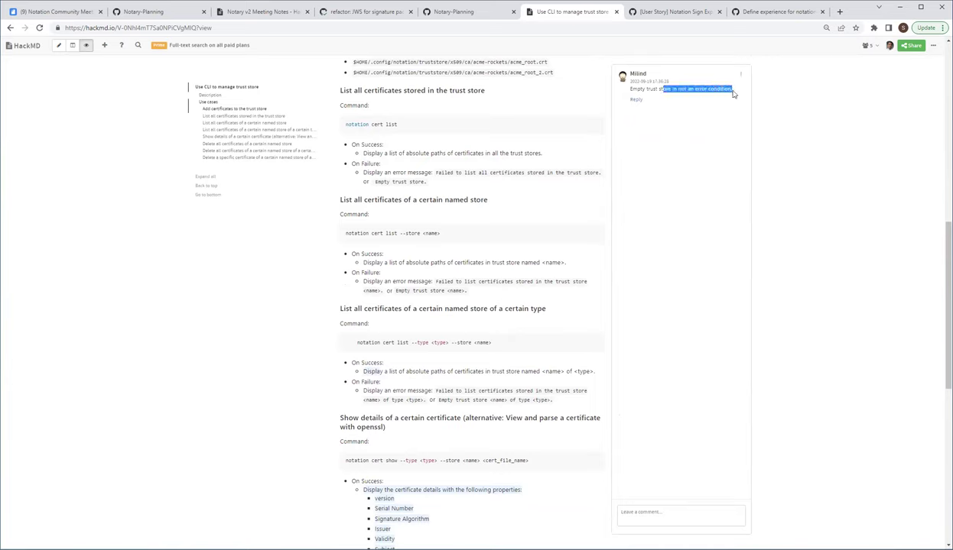
left_click(798, 106)
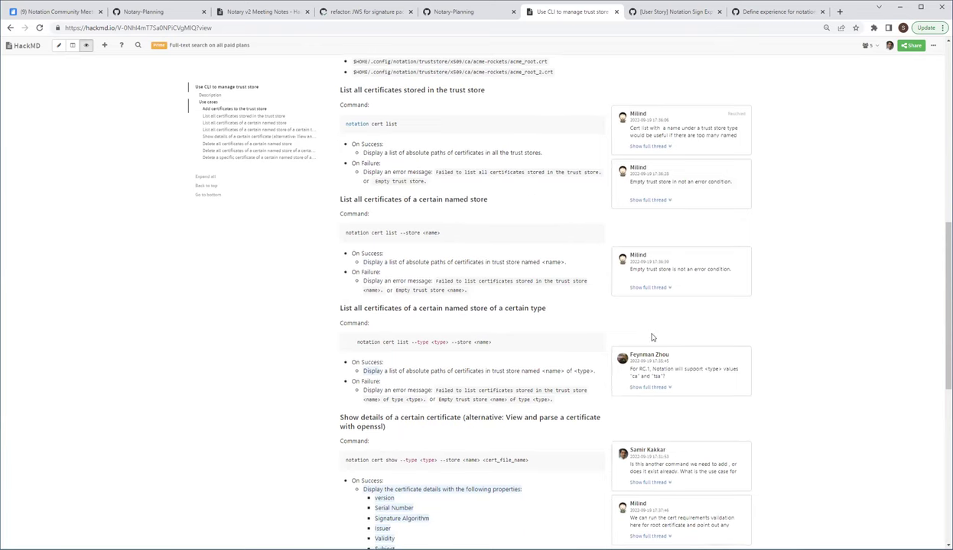
Step: Read the comment threads on the cert show command about root certificate requirements validation and the command's use case
scroll(642, 331, "down", 3)
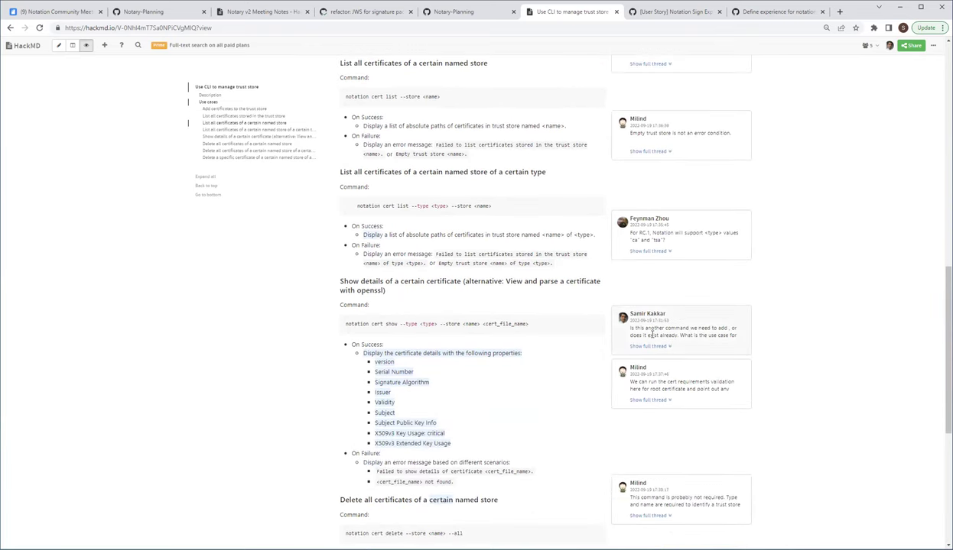
scroll(651, 334, "down", 1)
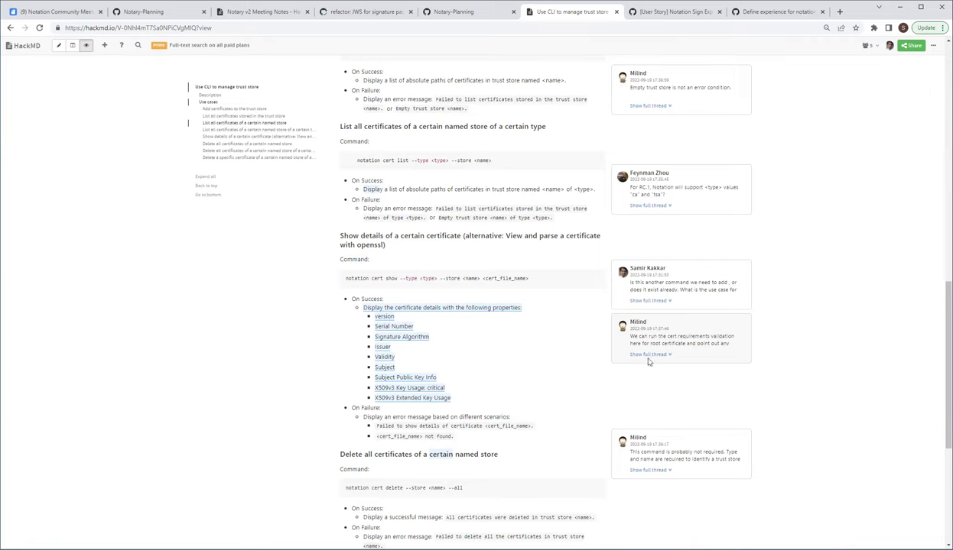
left_click(650, 356)
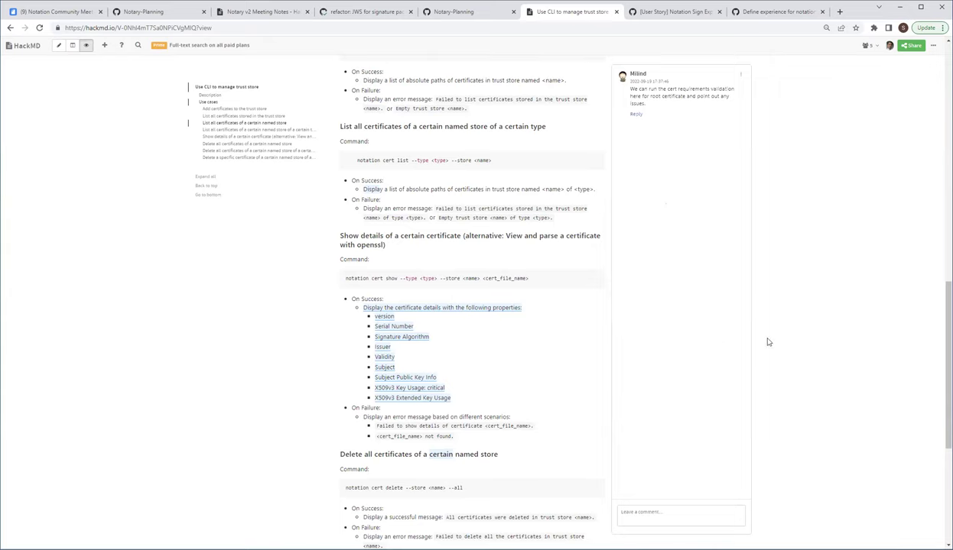
left_click(831, 320)
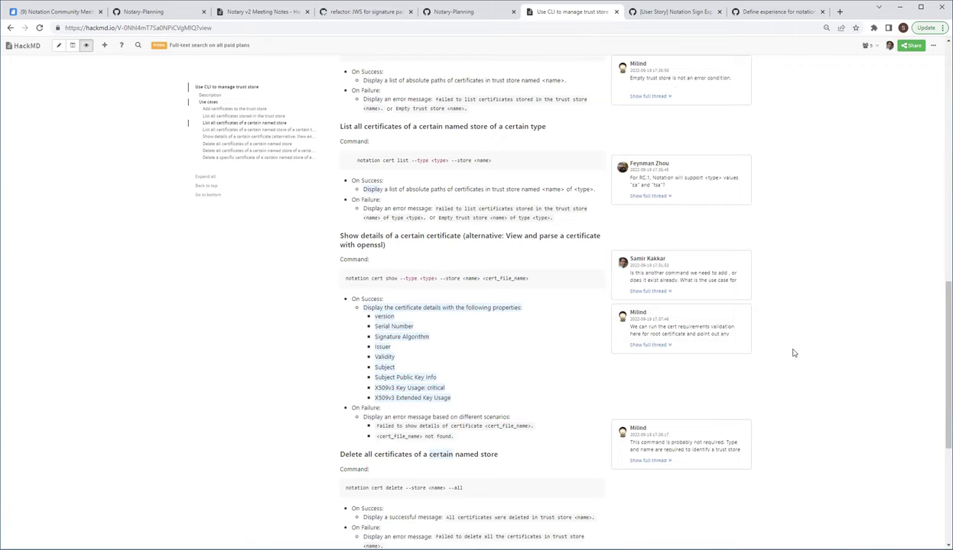
scroll(785, 375, "down", 2)
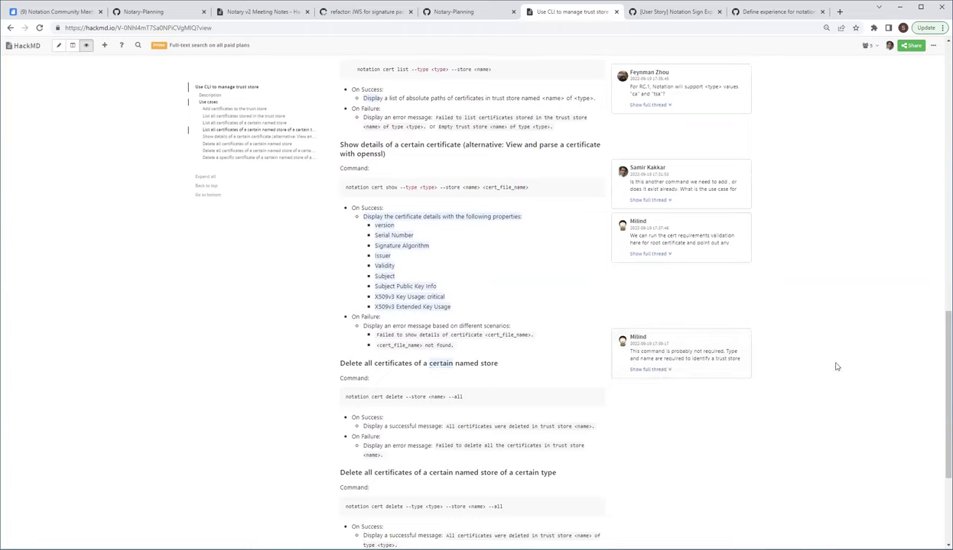
left_click(651, 255)
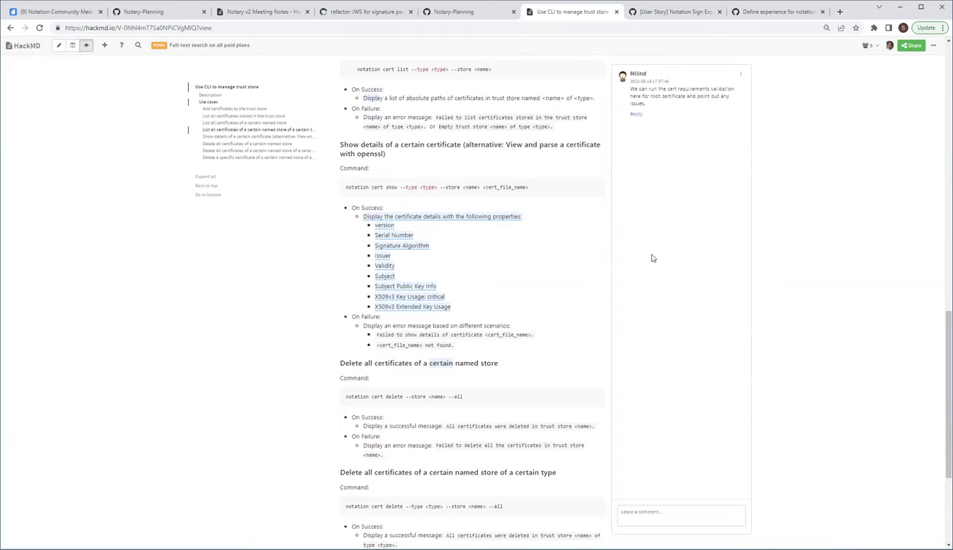
left_click(834, 268)
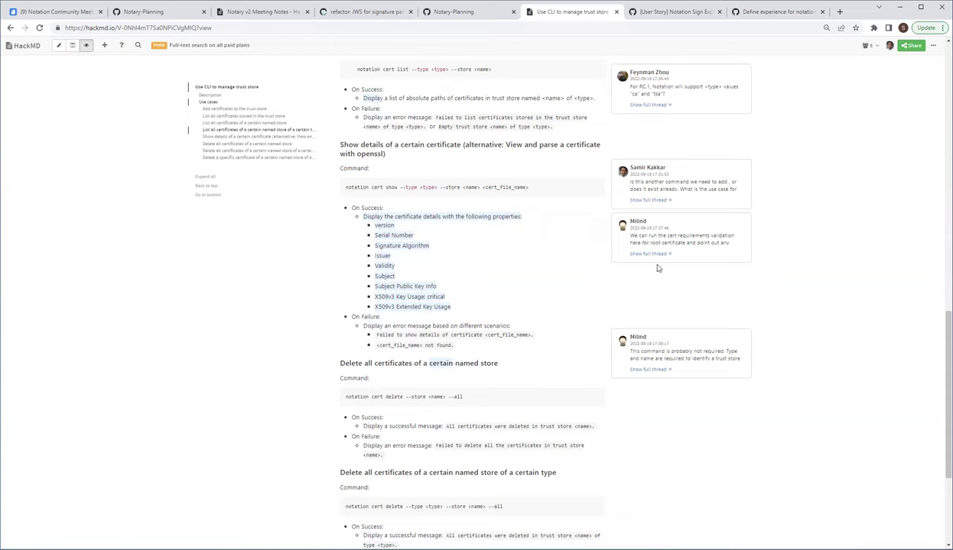
left_click(651, 201)
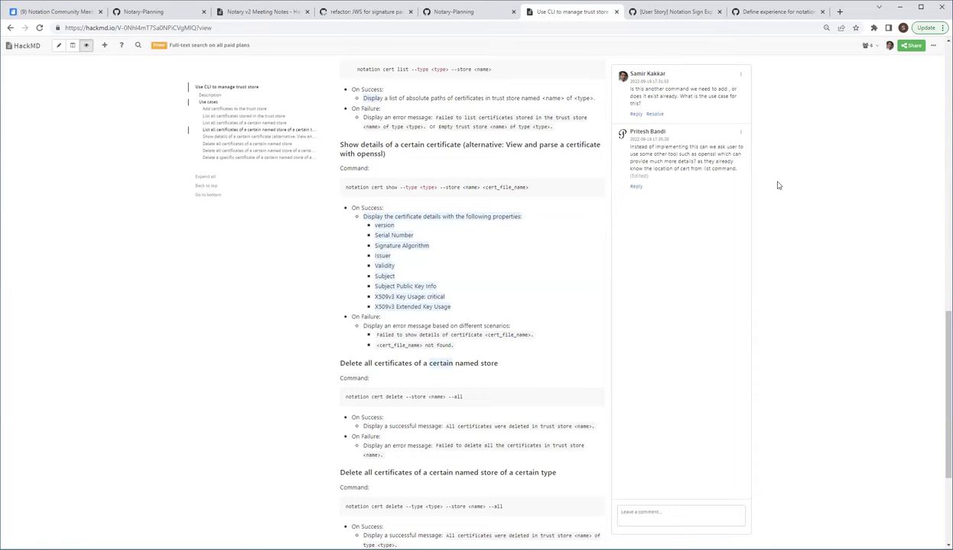
left_click(838, 209)
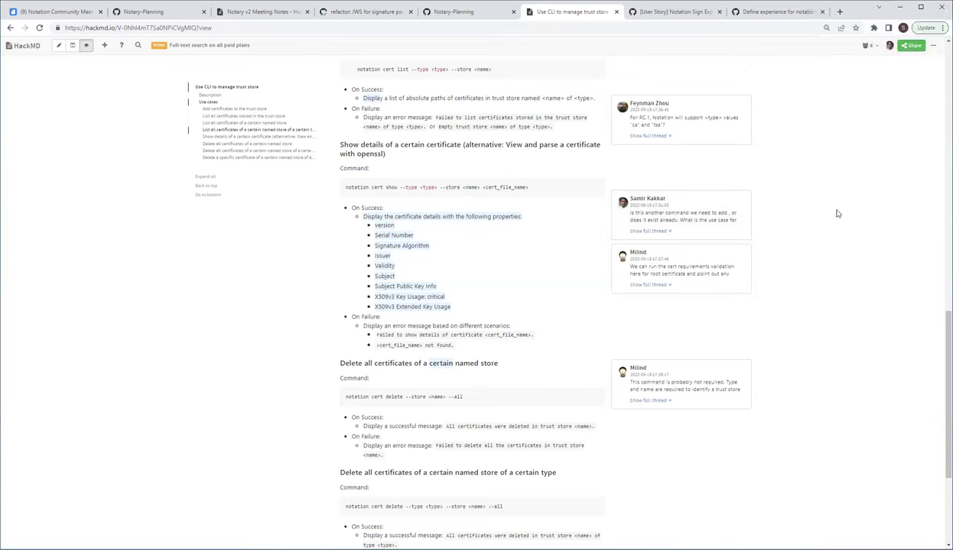
Step: Skim the cert delete sections, then recheck the add, list and show sections along with their comments
scroll(838, 211, "down", 3)
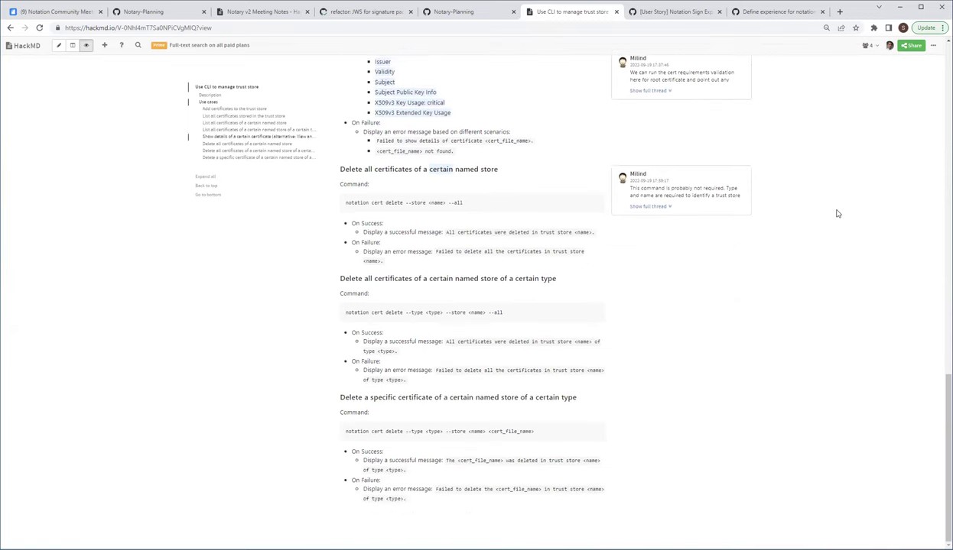
scroll(838, 214, "up", 4)
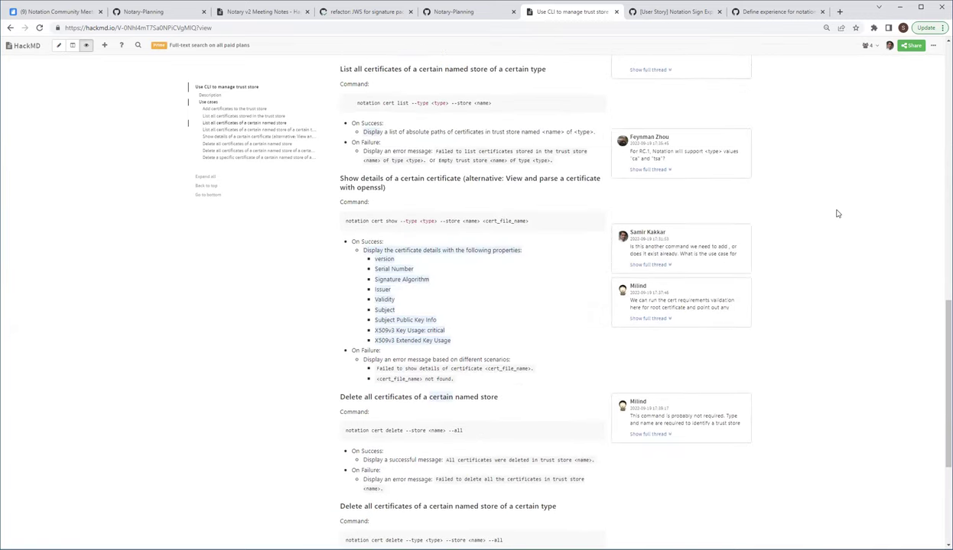
scroll(837, 214, "up", 3)
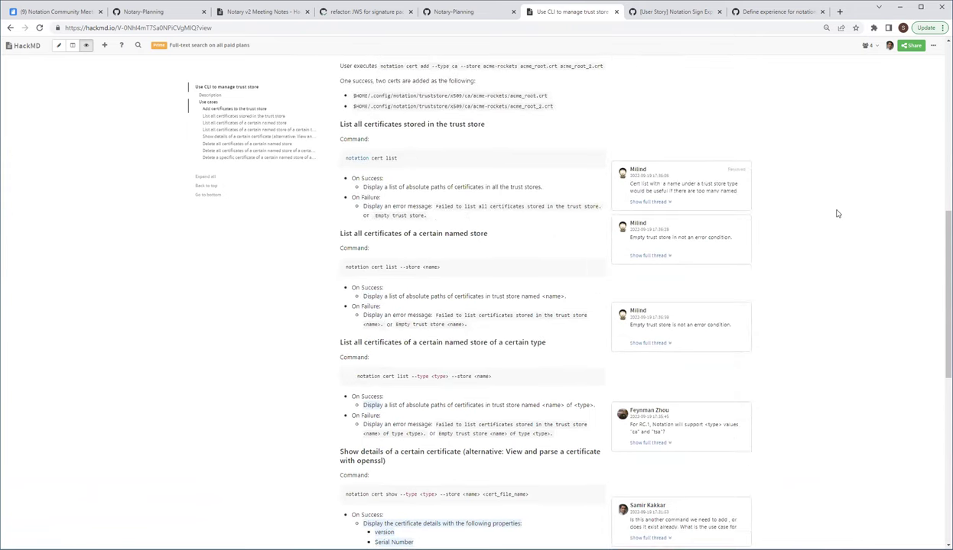
scroll(837, 214, "up", 2)
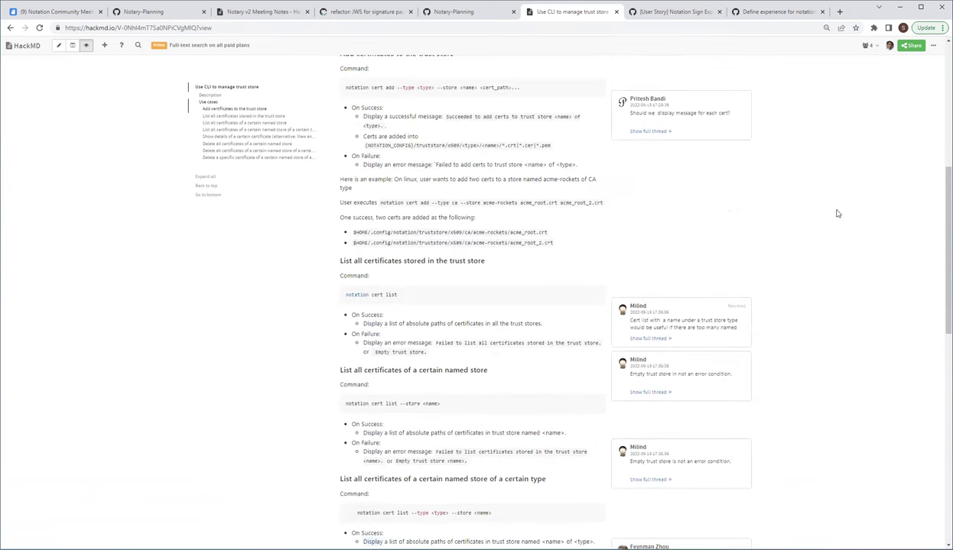
scroll(837, 214, "down", 6)
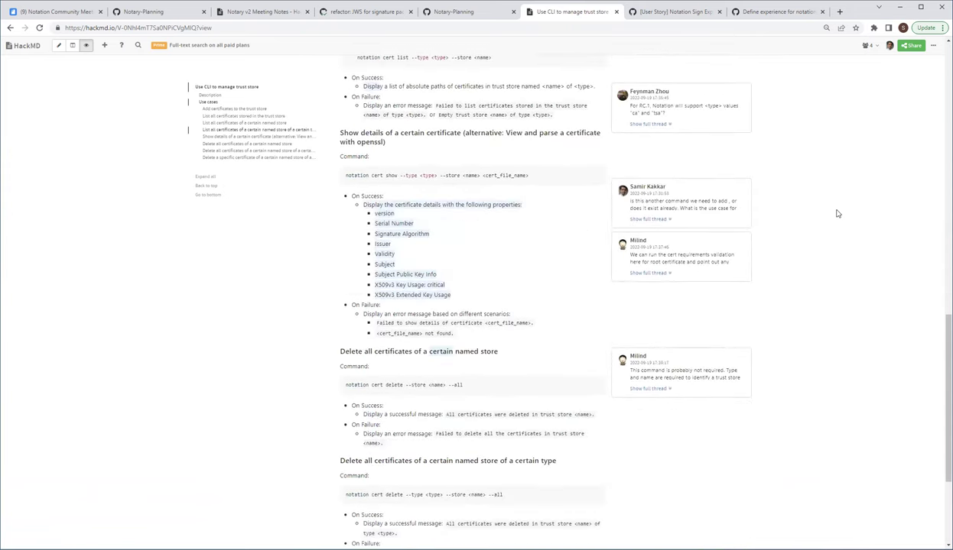
scroll(838, 214, "up", 9)
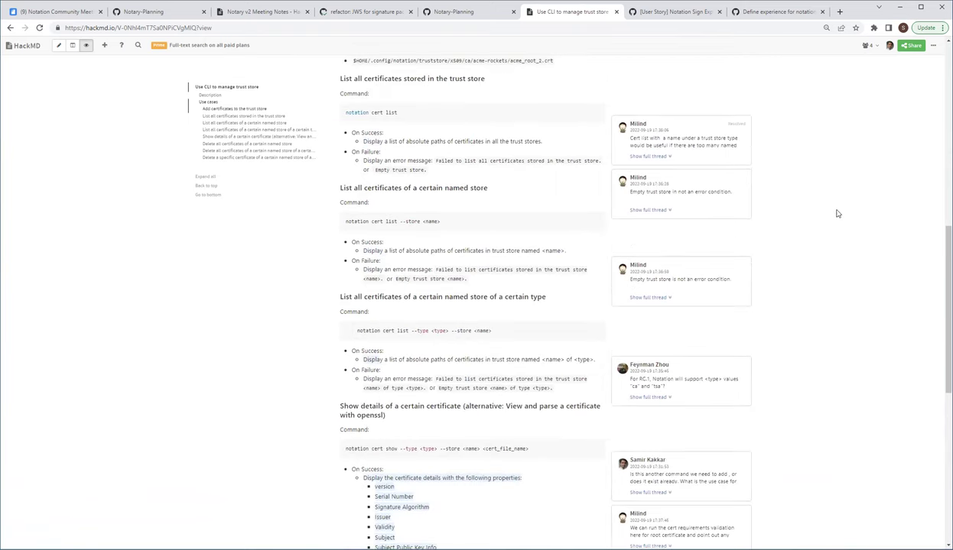
Step: Read the comment on the delete command for a certain named store and compare it with the variant taking both type and store
scroll(838, 214, "up", 2)
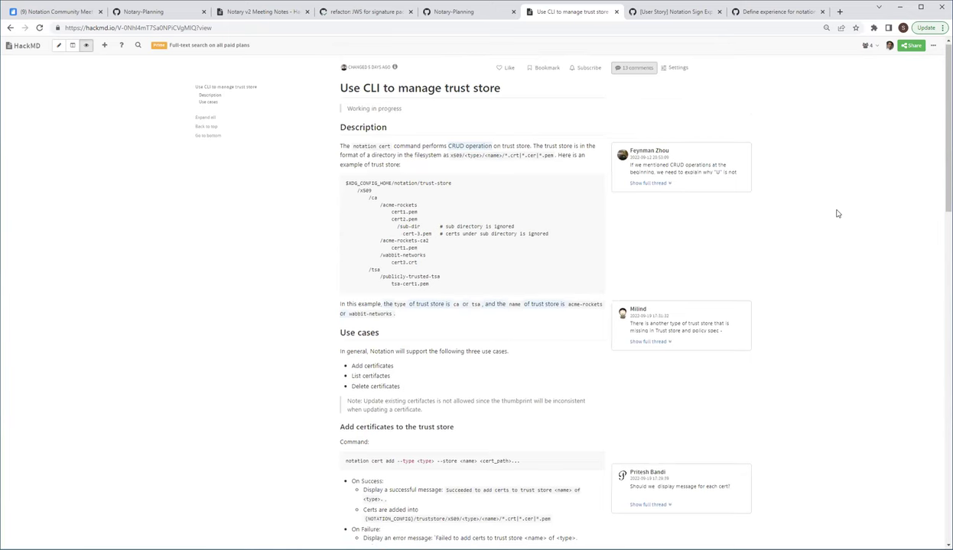
scroll(837, 214, "down", 2)
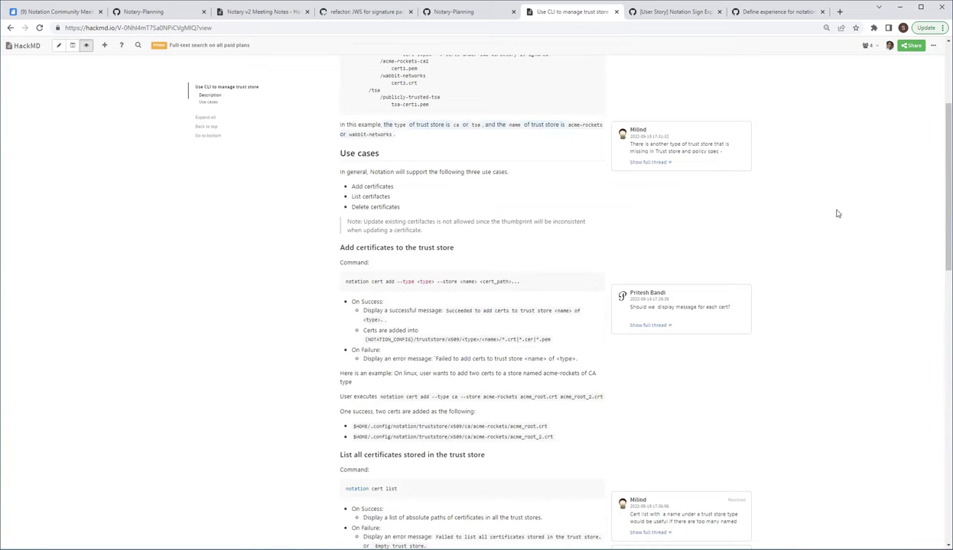
scroll(836, 213, "down", 6)
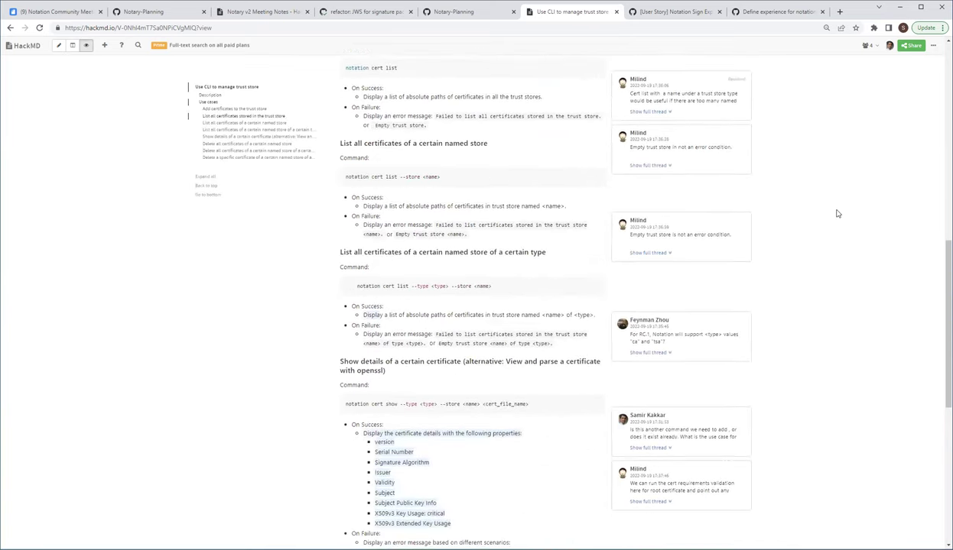
scroll(836, 213, "down", 4)
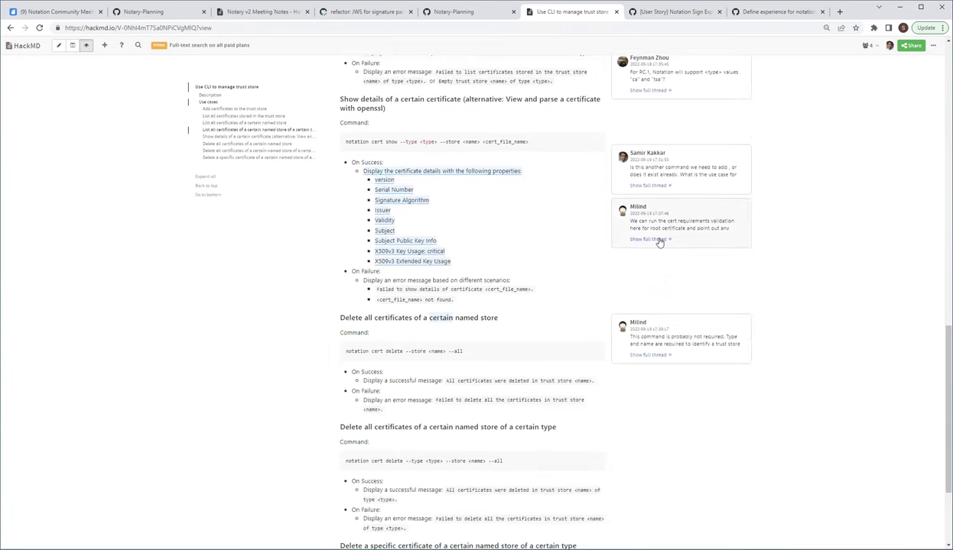
left_click(647, 239)
left_click(755, 246)
scroll(734, 242, "down", 2)
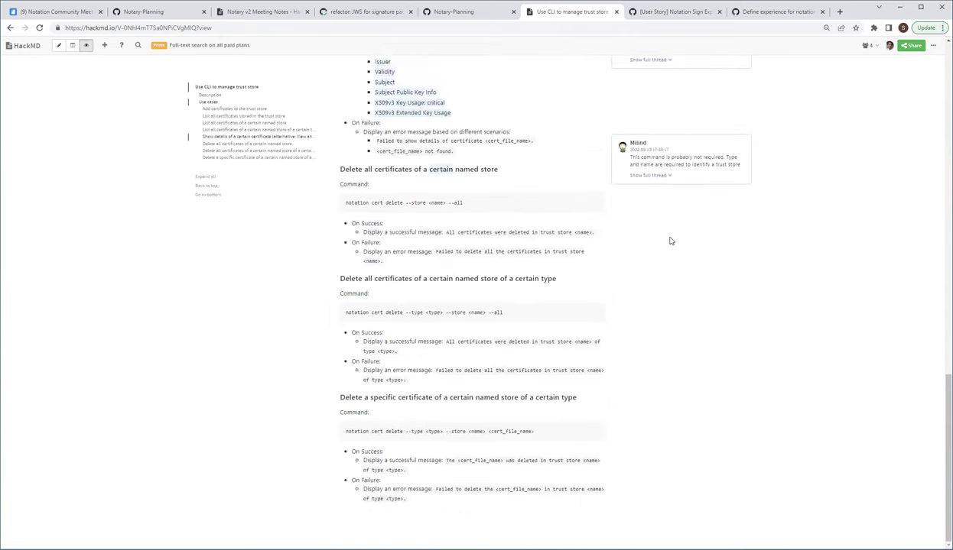
left_click(646, 177)
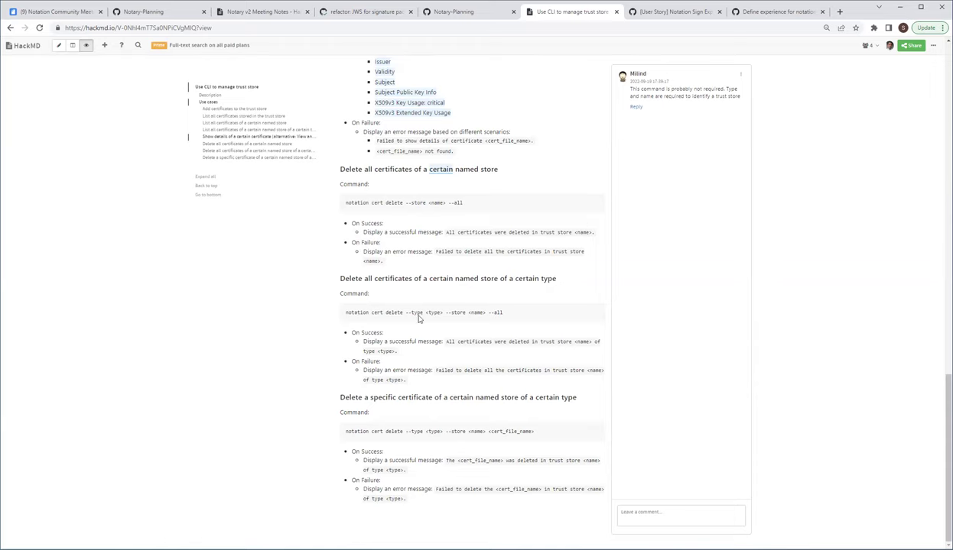
left_click_drag(410, 311, 504, 319)
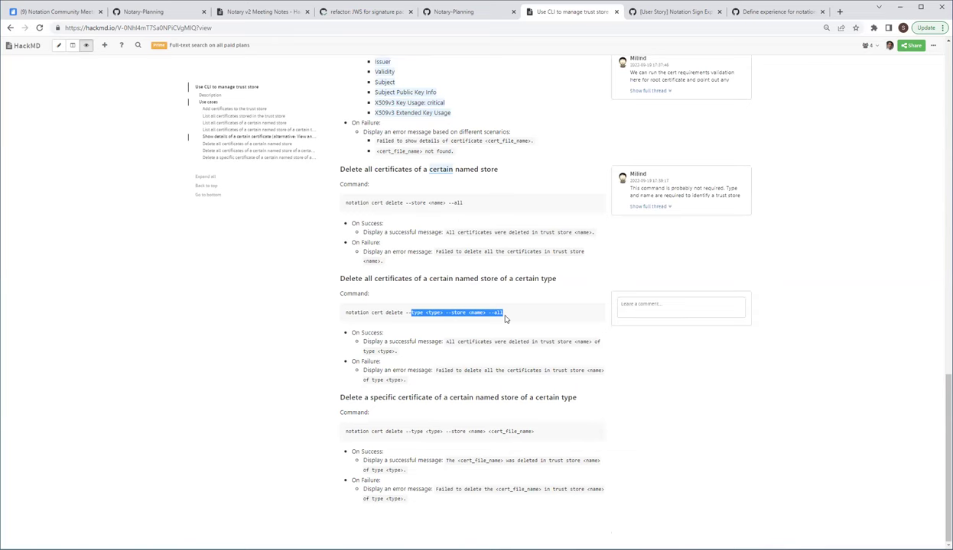
Step: Examine the ca and tsa type folders and the publicly-trusted-tsa store in the example trust store directory tree
scroll(505, 318, "up", 20)
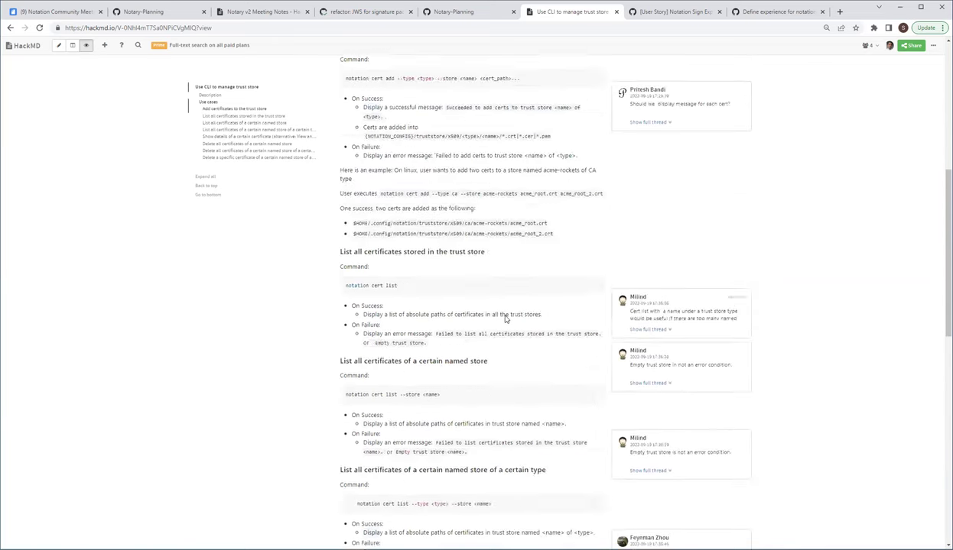
left_click_drag(357, 193, 373, 193)
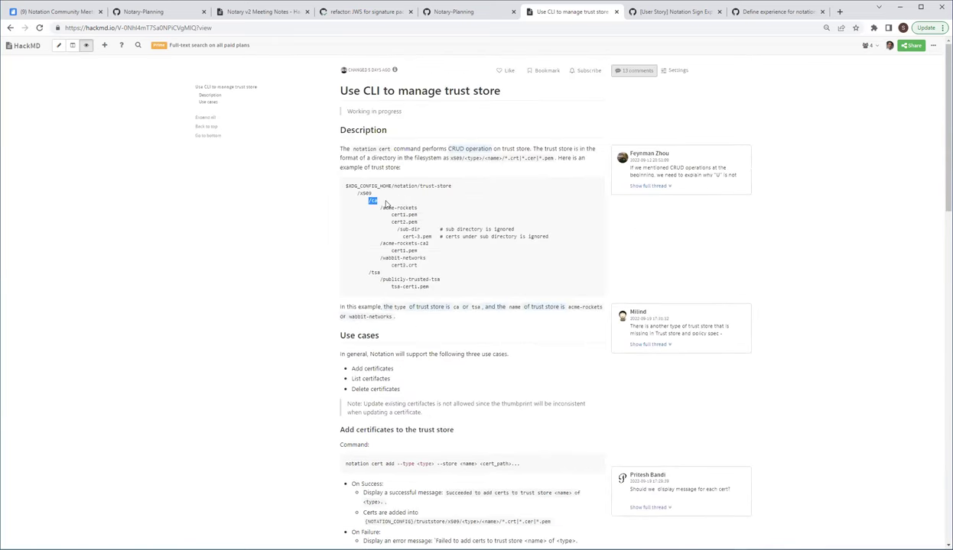
left_click_drag(369, 272, 381, 273)
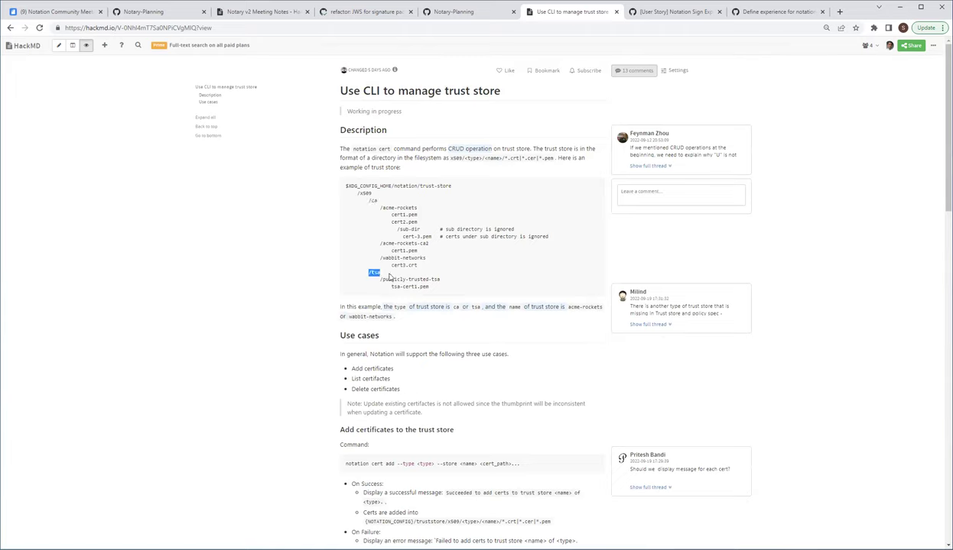
left_click_drag(369, 200, 378, 200)
left_click_drag(367, 272, 378, 274)
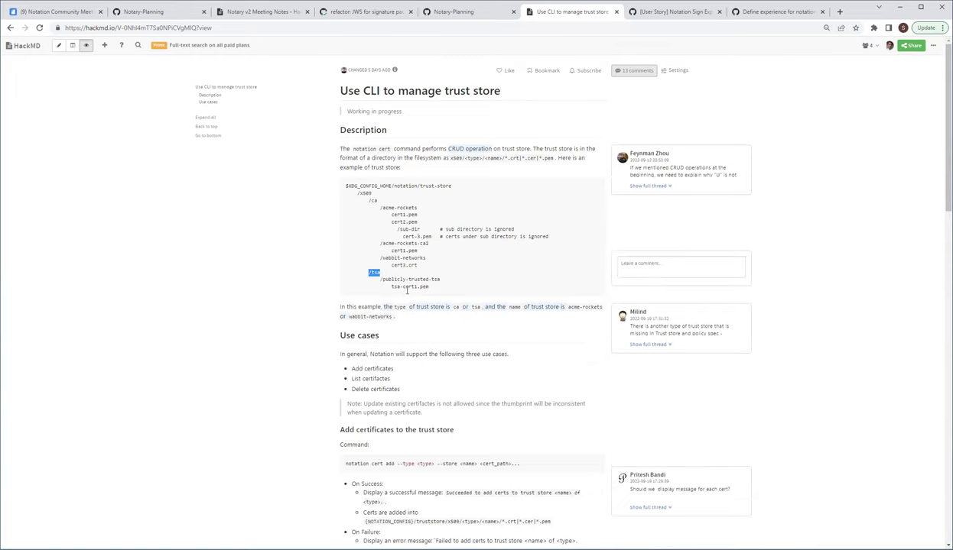
left_click_drag(402, 280, 442, 280)
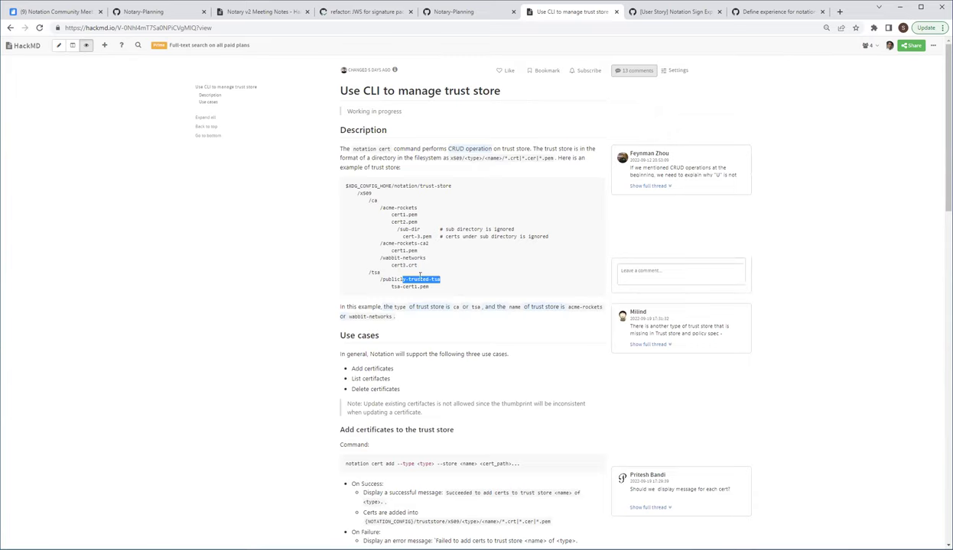
left_click(452, 269)
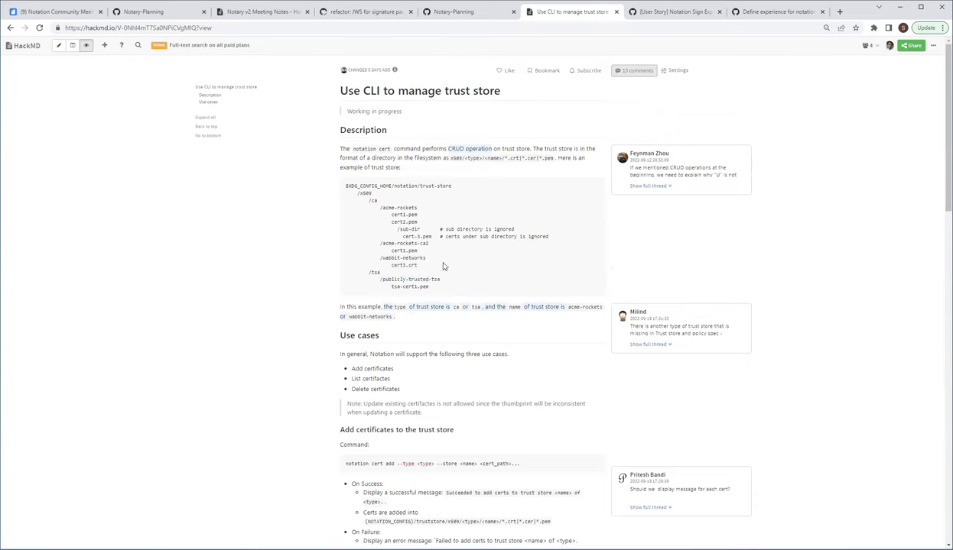
Step: Reopen the comment thread on deleting all certificates of a certain named store
scroll(442, 266, "down", 9)
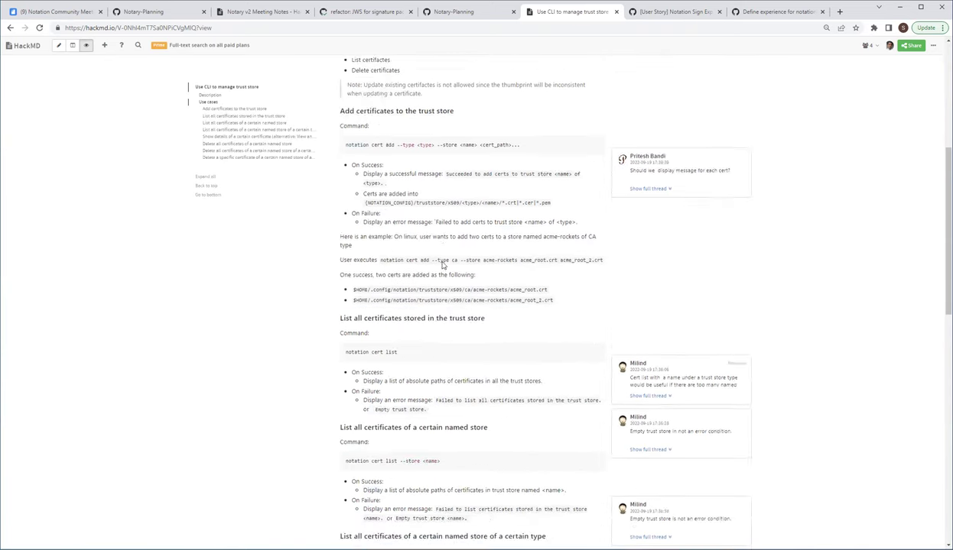
scroll(442, 266, "down", 3)
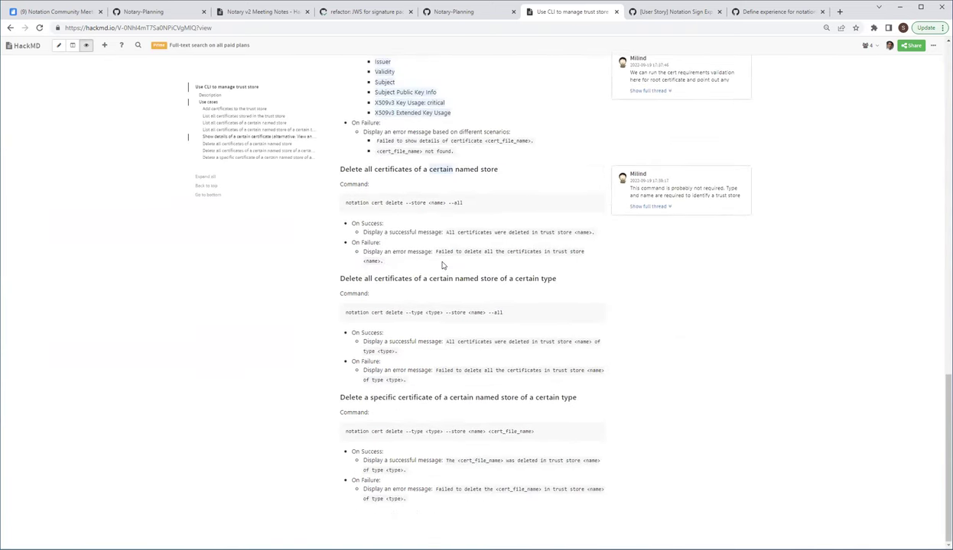
left_click(643, 208)
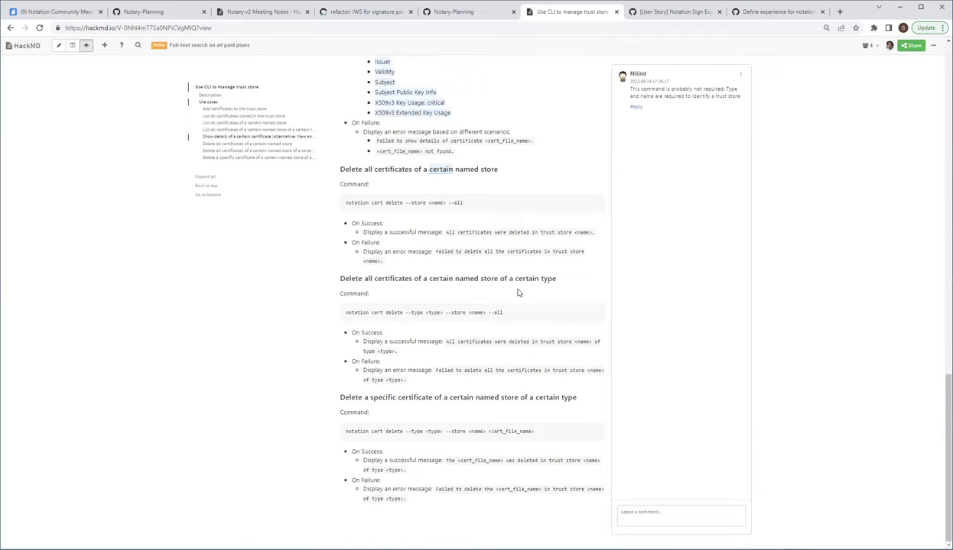
Step: Recheck how the ca and tsa types are laid out in the example trust store directory tree
scroll(517, 294, "up", 5)
scroll(517, 293, "up", 10)
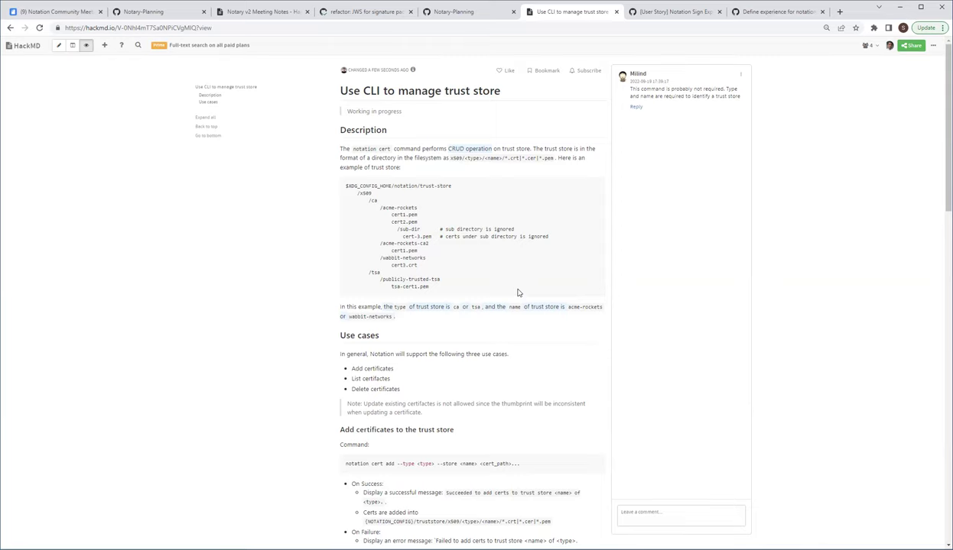
left_click_drag(368, 200, 377, 205)
mouse_move(366, 272)
left_mouse_down()
mouse_move(380, 274)
mouse_move(375, 280)
left_mouse_up()
left_click(383, 298)
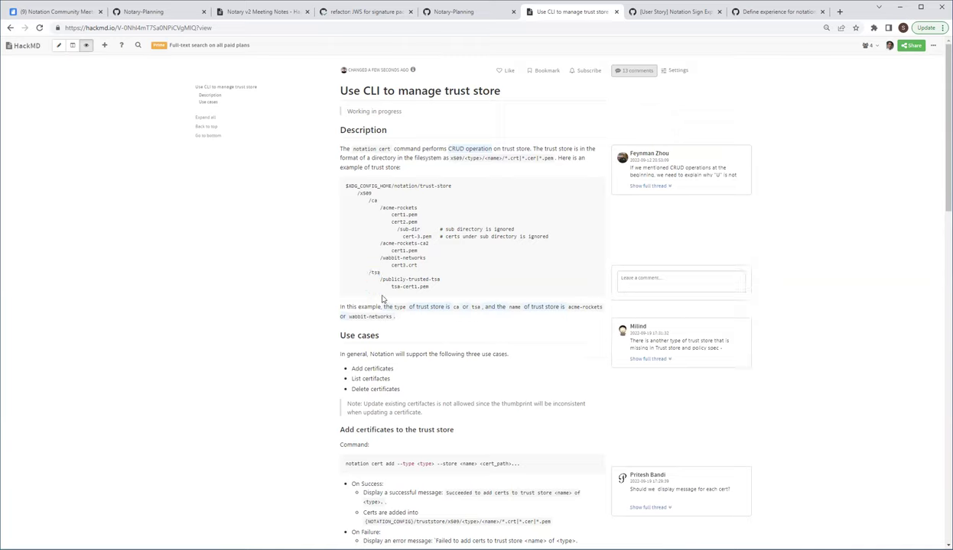
left_click_drag(369, 286, 376, 287)
left_click(366, 300)
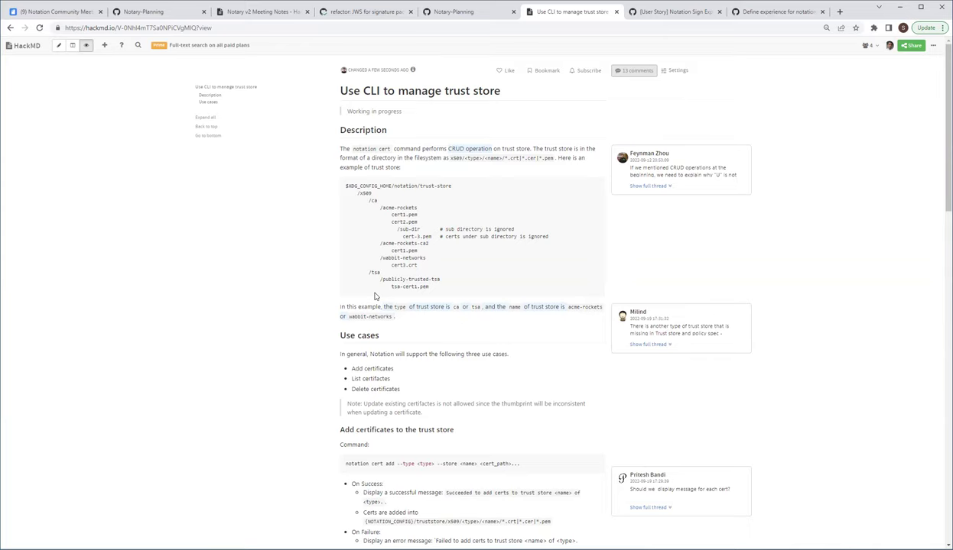
Step: Skim the certificate command sections from add through delete
scroll(340, 386, "down", 8)
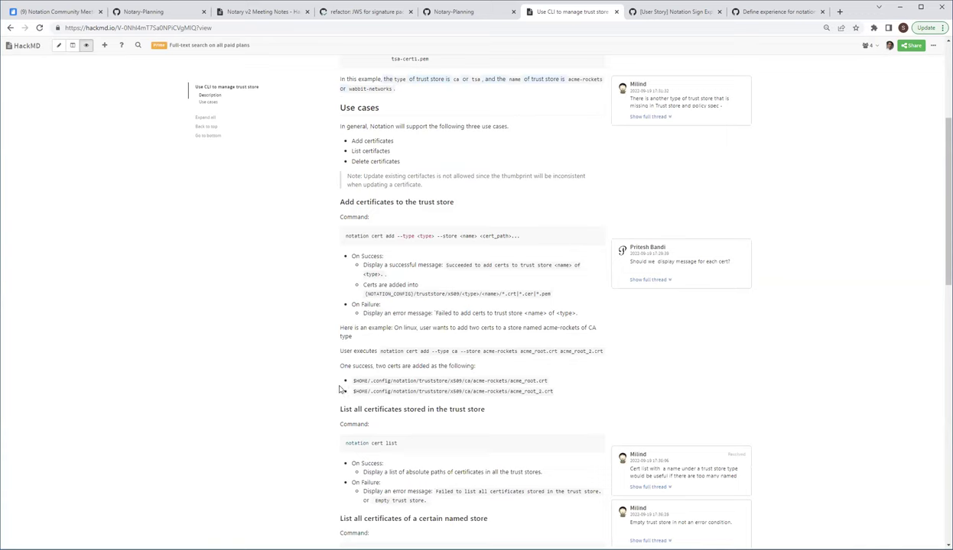
scroll(339, 386, "down", 6)
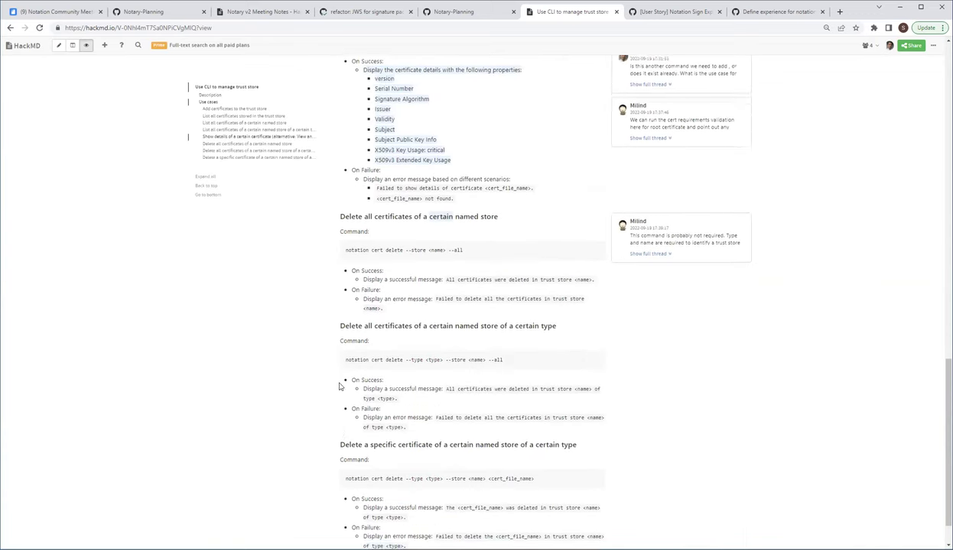
scroll(386, 349, "up", 2)
left_click_drag(400, 340, 453, 341)
Step: Examine the acme-rockets and wabbit-networks stores and the tsa certificate in the example directory tree
scroll(451, 350, "up", 15)
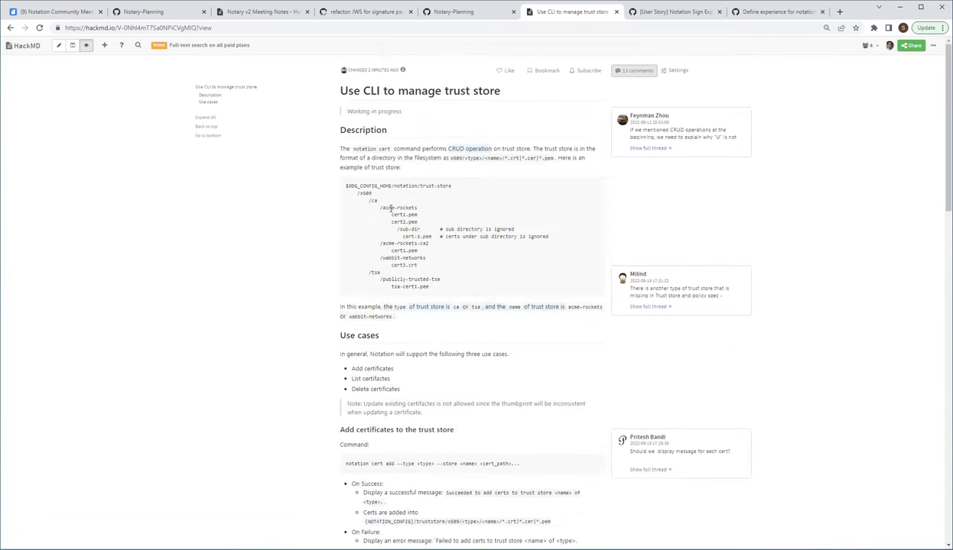
left_click_drag(389, 208, 415, 207)
mouse_move(415, 207)
left_mouse_down()
mouse_move(381, 207)
mouse_move(416, 208)
left_mouse_up()
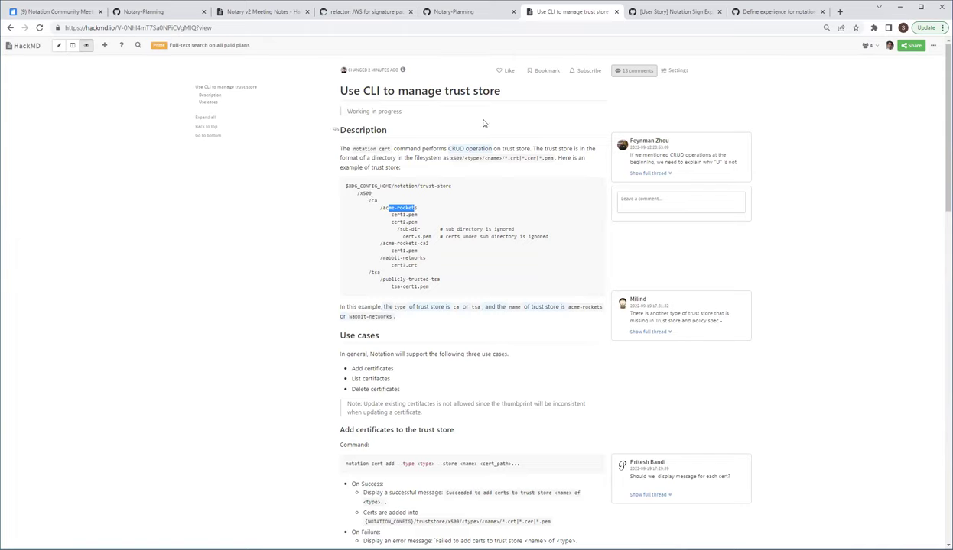
mouse_move(377, 255)
left_mouse_down()
mouse_move(435, 256)
mouse_move(373, 258)
mouse_move(382, 260)
left_mouse_up()
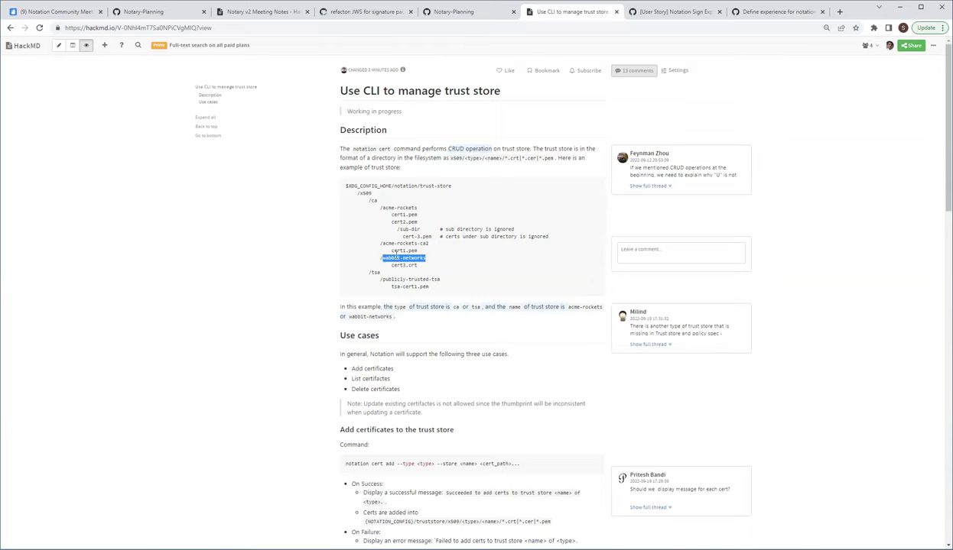
left_click_drag(426, 243, 381, 260)
left_click_drag(385, 272, 429, 286)
double_click(395, 286)
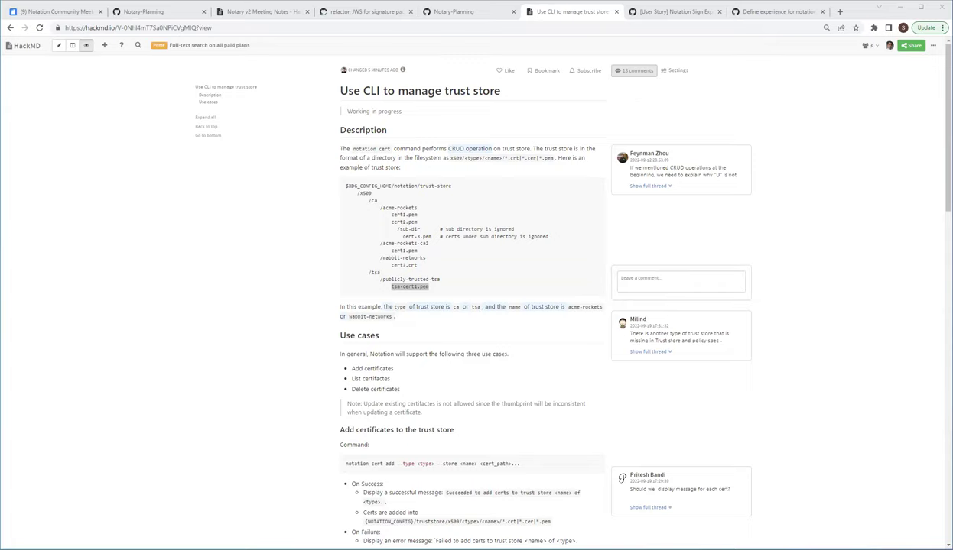
Step: Examine the command for deleting all certificates of a certain named store of a certain type
scroll(723, 413, "down", 15)
scroll(719, 426, "down", 1)
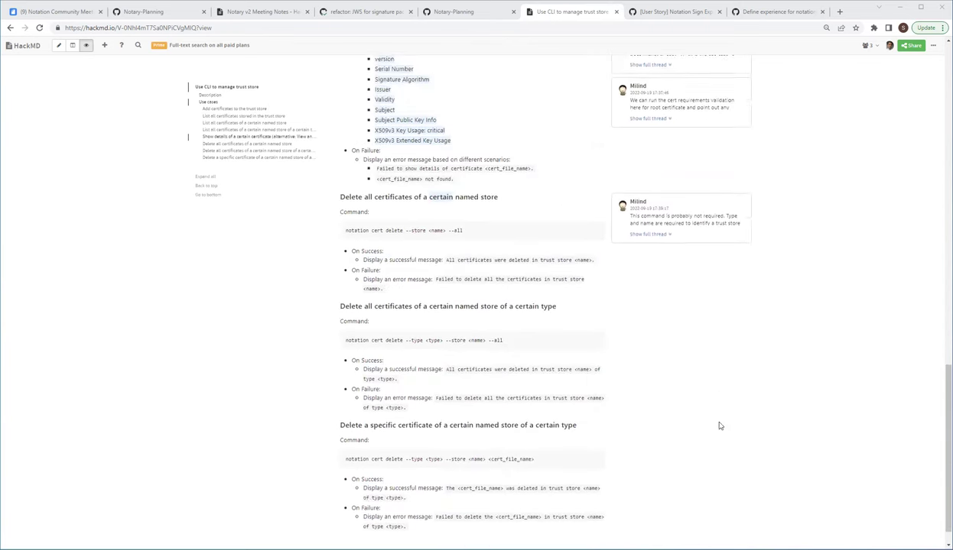
left_click_drag(510, 320, 346, 318)
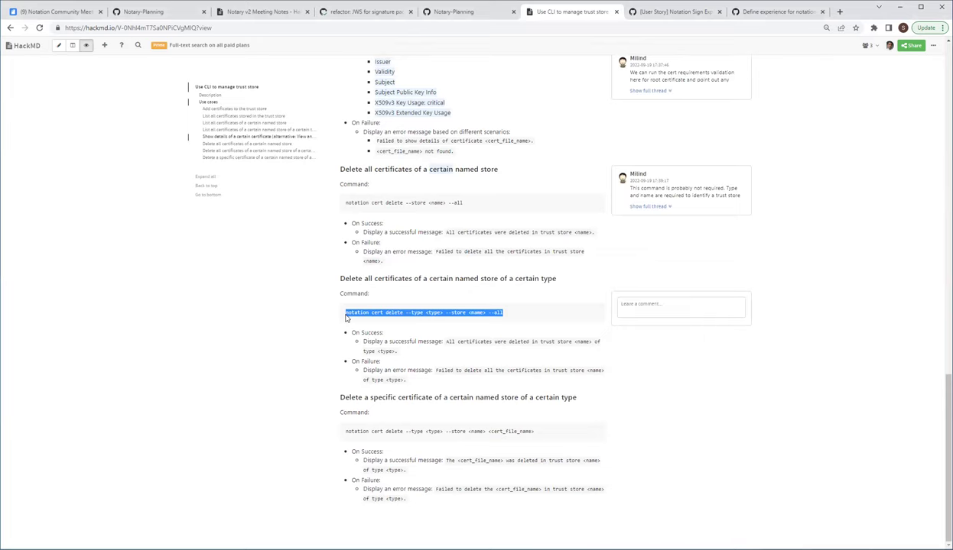
Step: Post the comment "both type and name should be specified every time" on the notation cert delete --store <name> --all command
left_click_drag(463, 204, 357, 203)
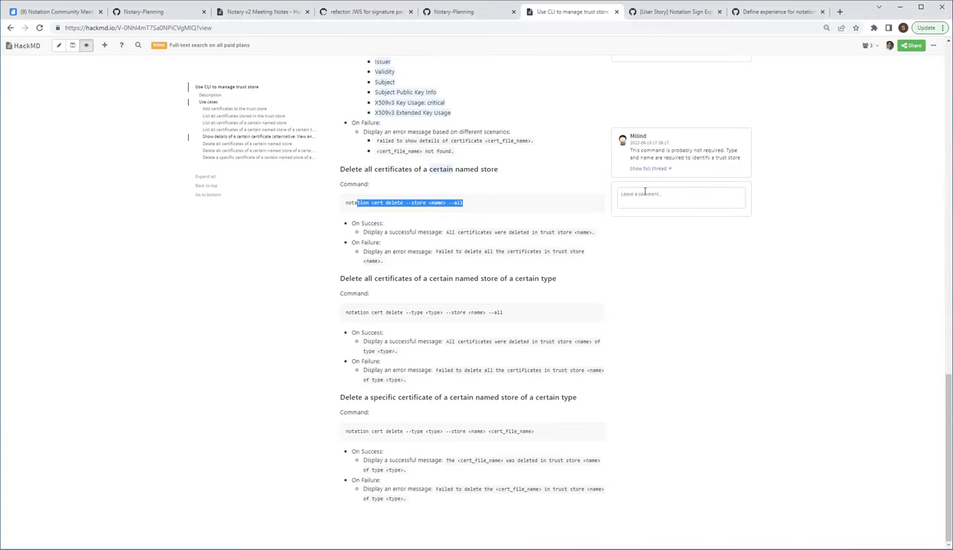
left_click(644, 195)
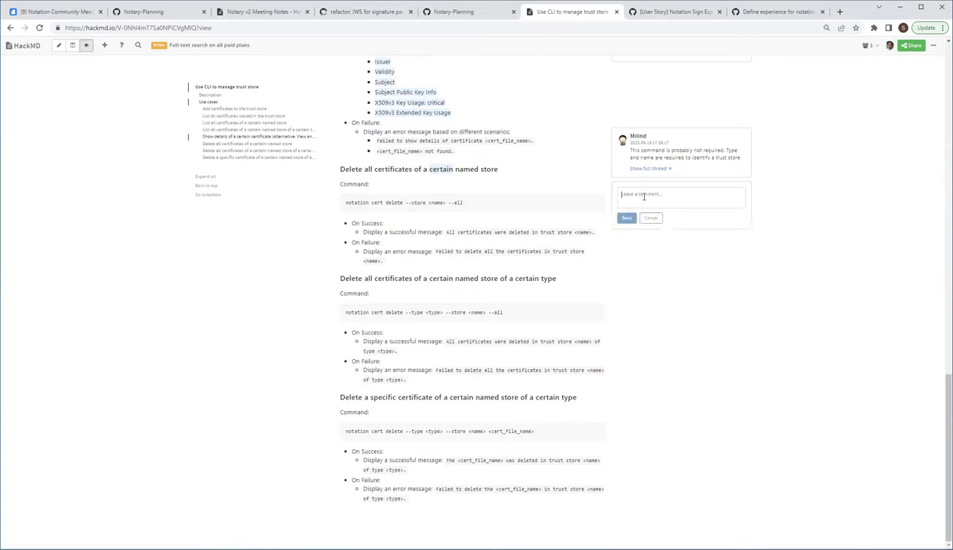
type("so")
type("th type and na")
type("me should be")
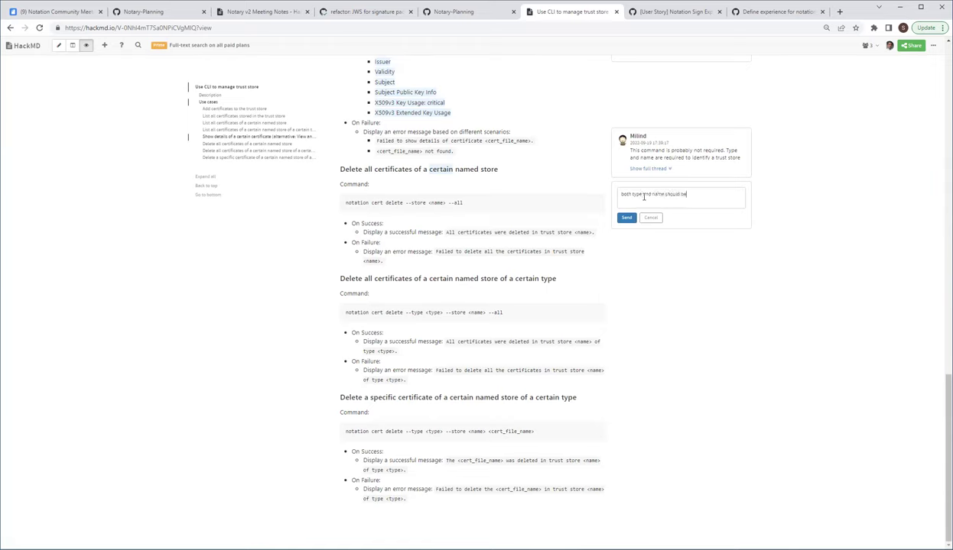
type(" soecifie")
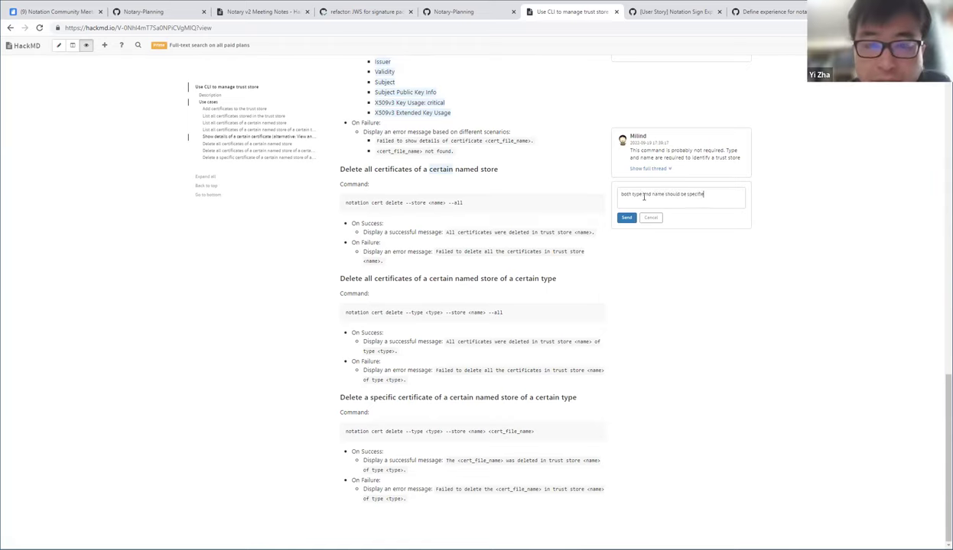
type("d everytime")
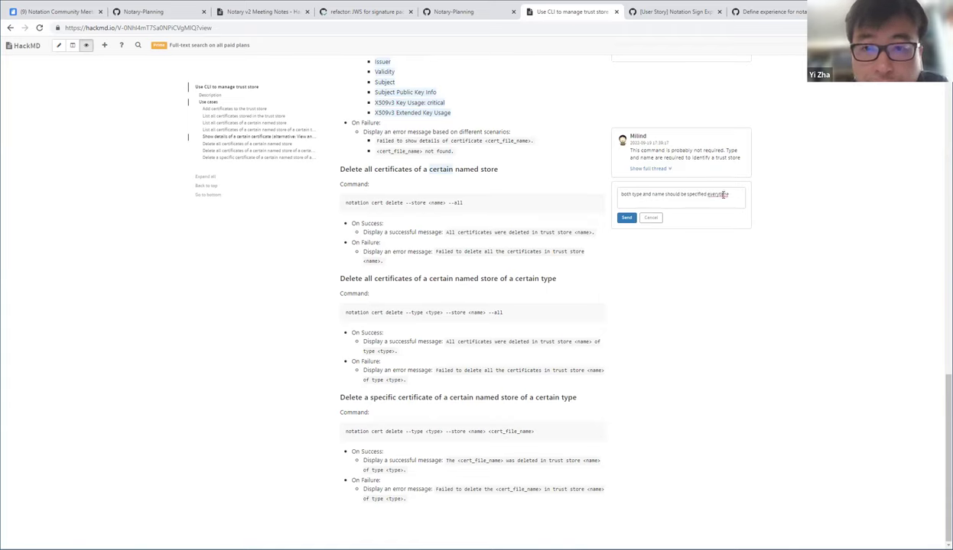
left_click(626, 218)
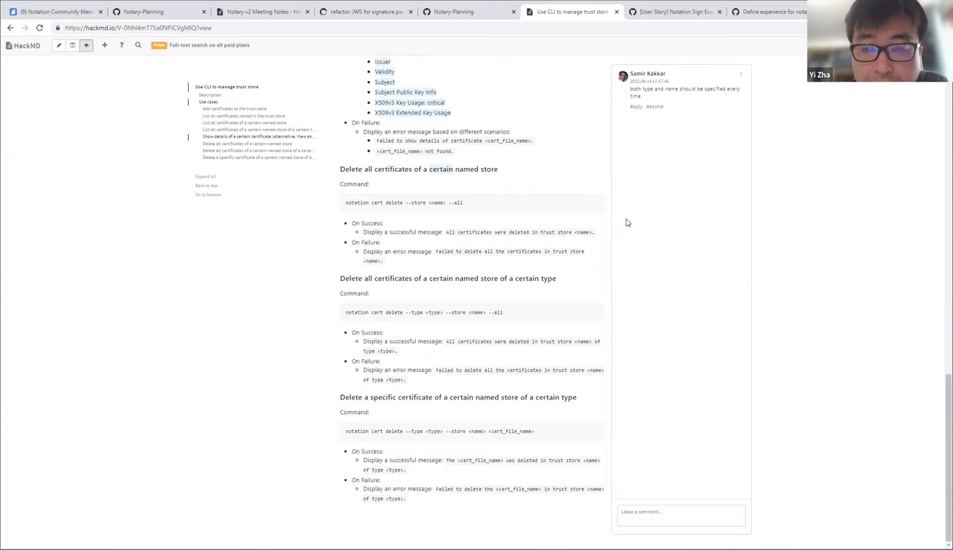
left_click(884, 228)
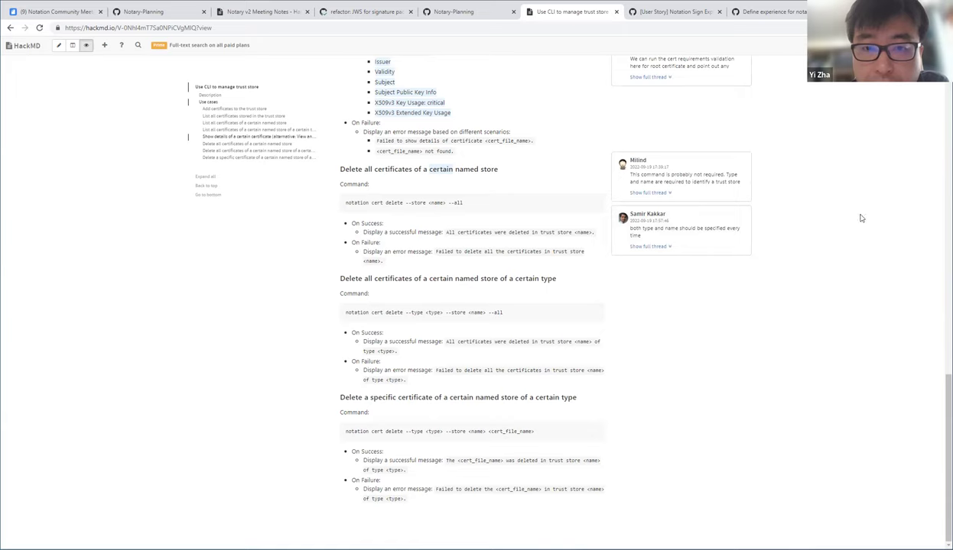
Step: Examine the type, store and certificate file parameters in the last two notation cert delete commands
left_click_drag(426, 312, 502, 311)
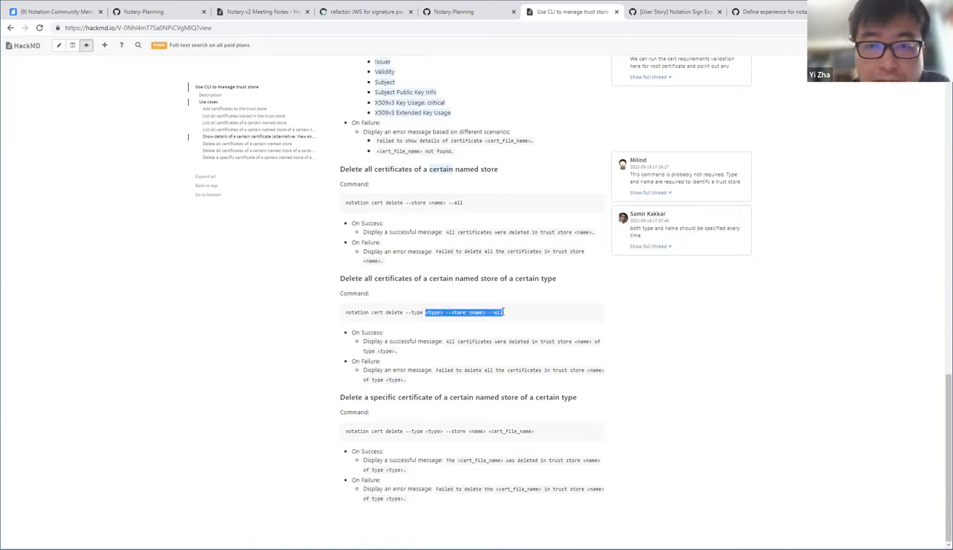
left_click(469, 431)
left_click_drag(448, 431, 506, 433)
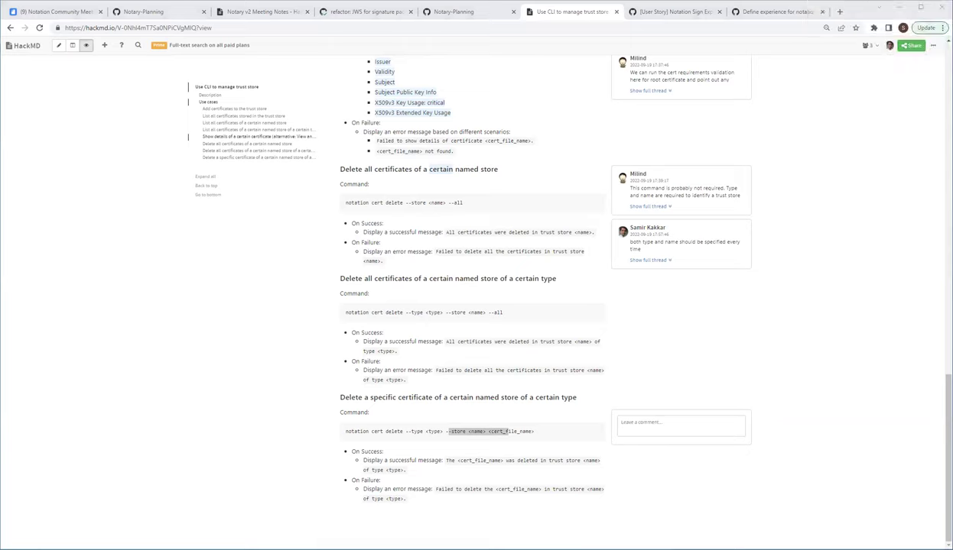
Step: Examine the /tsa directory in the example trust store tree of the Description section
scroll(327, 441, "up", 5)
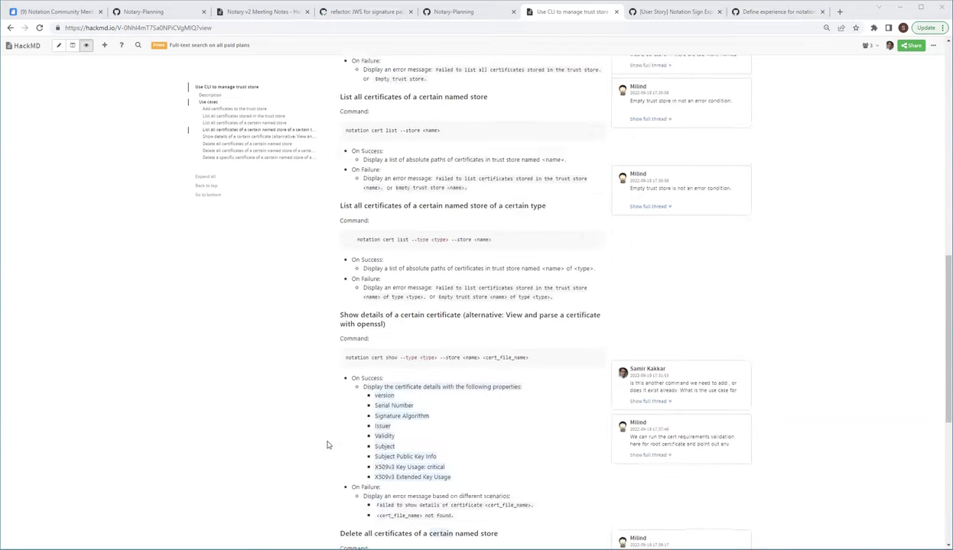
scroll(326, 445, "up", 10)
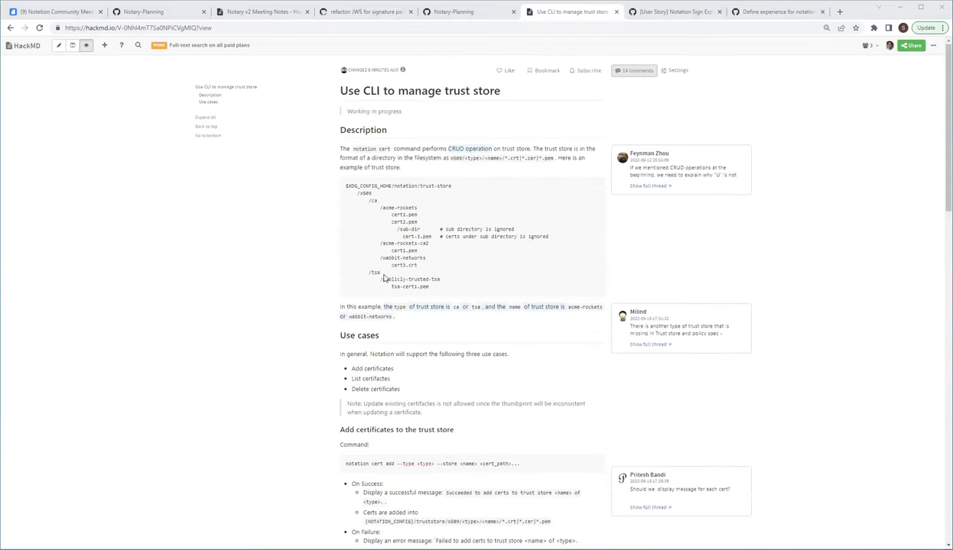
left_click_drag(368, 272, 380, 273)
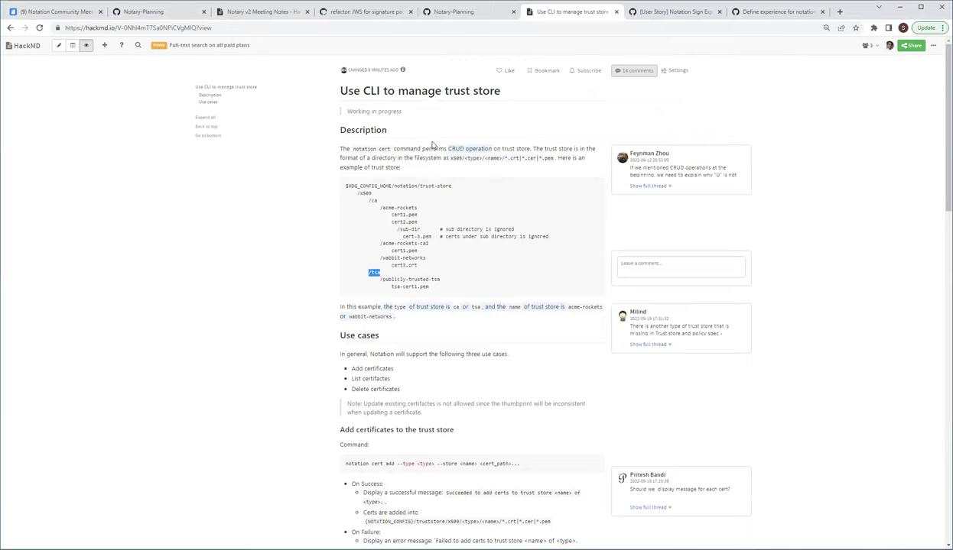
left_click(430, 250)
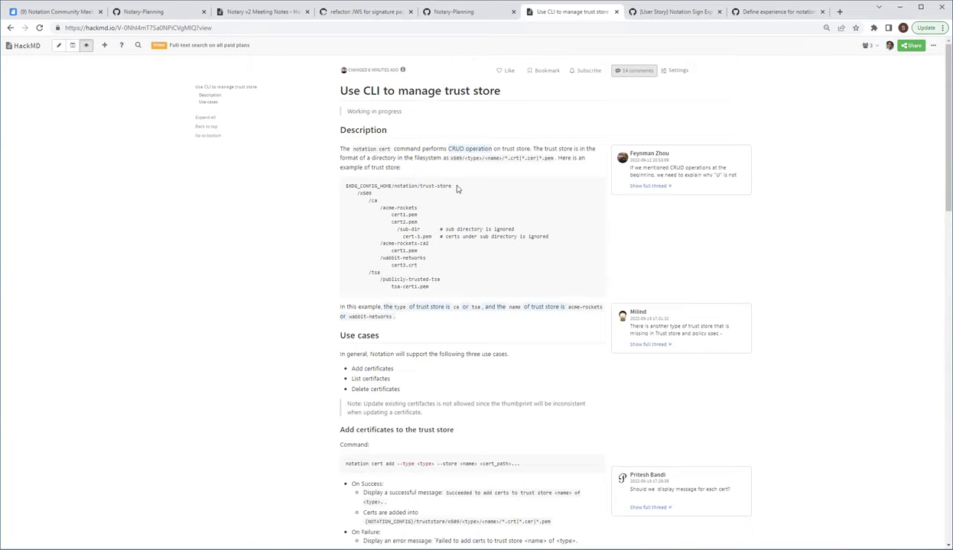
Step: Switch the trust store document to side-by-side editing and preview, and show its comments alongside the matching text
left_click_drag(364, 201, 378, 201)
left_click(59, 46)
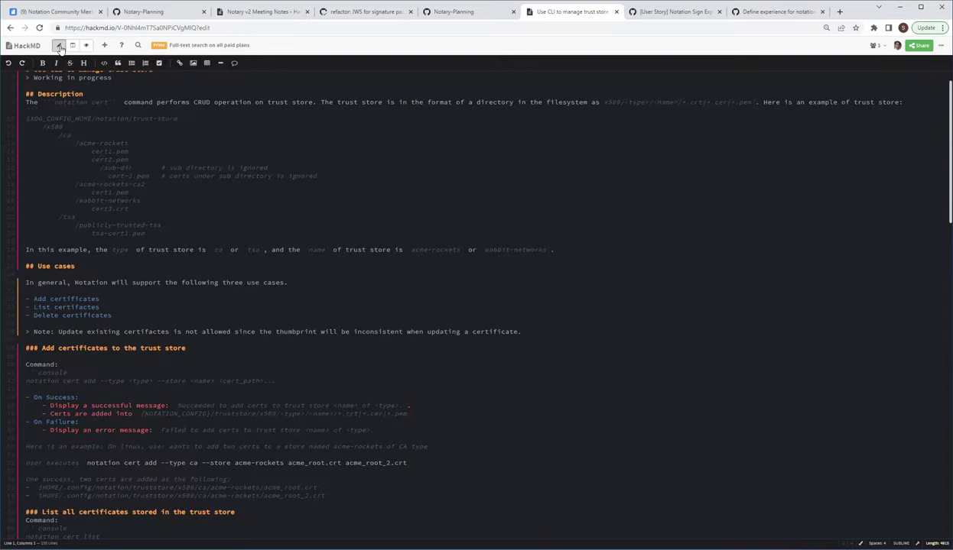
left_click(73, 45)
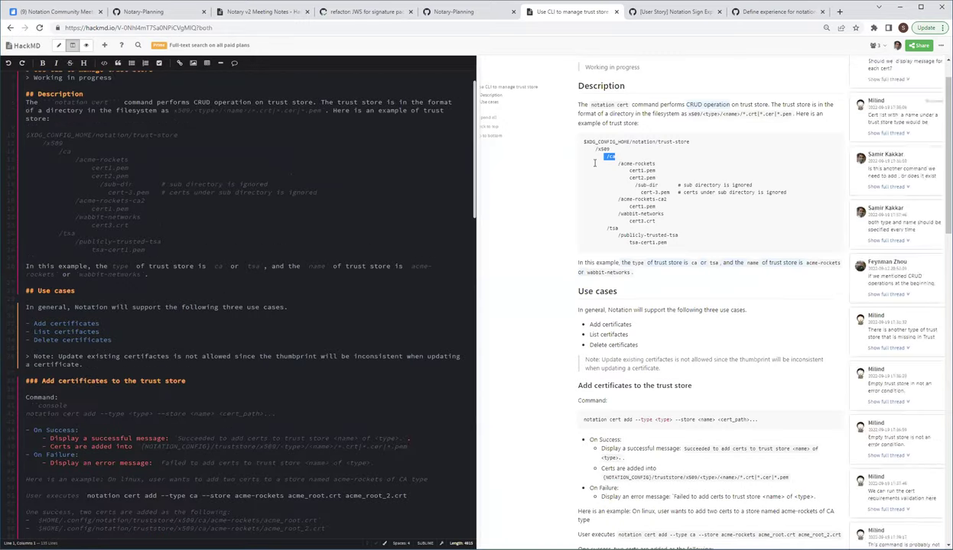
scroll(782, 125, "up", 1)
left_click(878, 71)
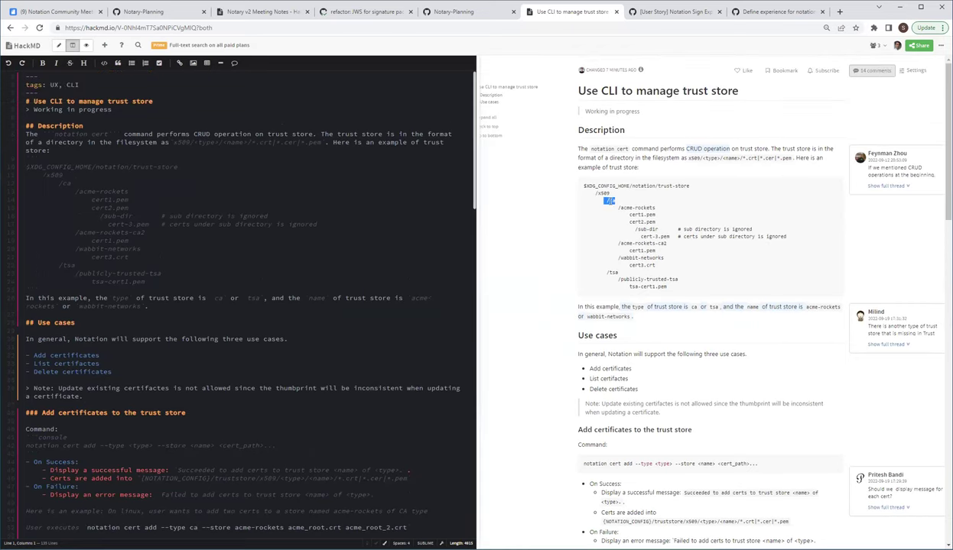
Step: Post the comment 'There are other types as well, like "Signing Authority"' on the /ca directory in the example trust store tree
left_click(616, 204)
left_click_drag(616, 203, 590, 197)
left_click(868, 192)
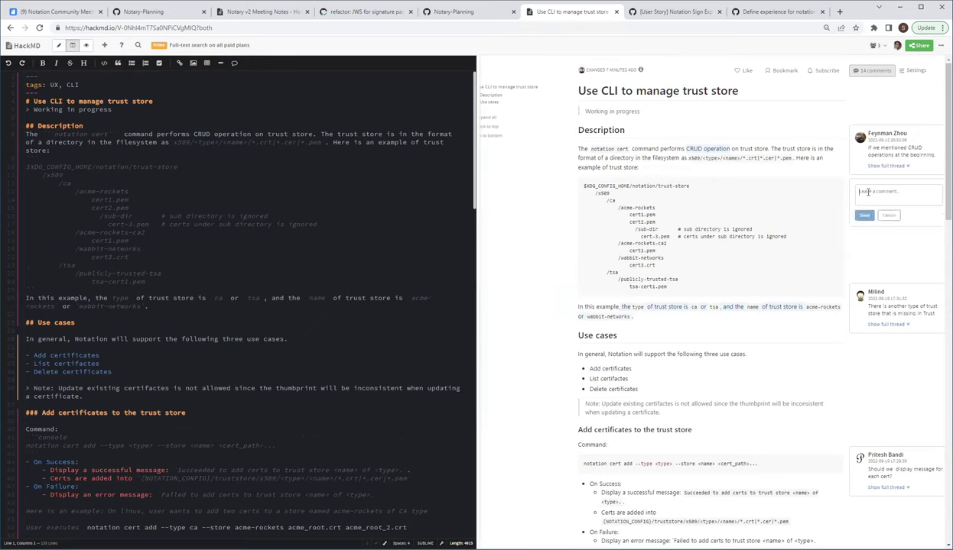
type("The")
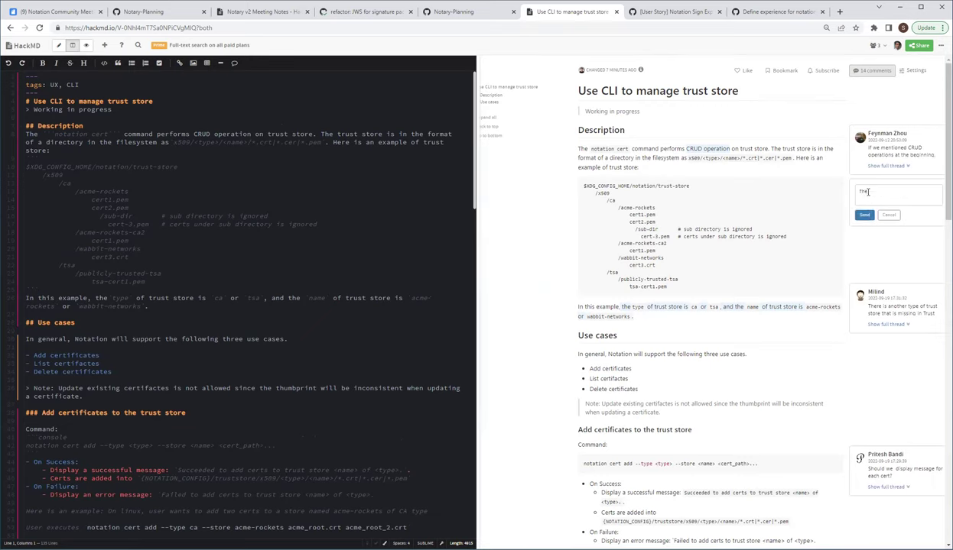
type("re are other t")
type("e")
type("rti")
key("BackSpace")
key("BackSpace")
type("ypes as well.")
type(" like \"Sin")
type("ning Authority\"")
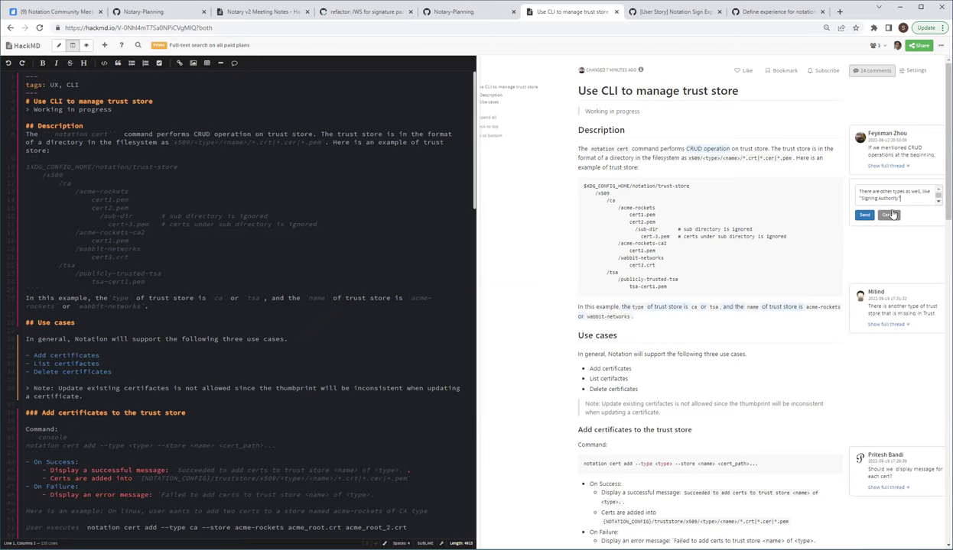
left_click(864, 216)
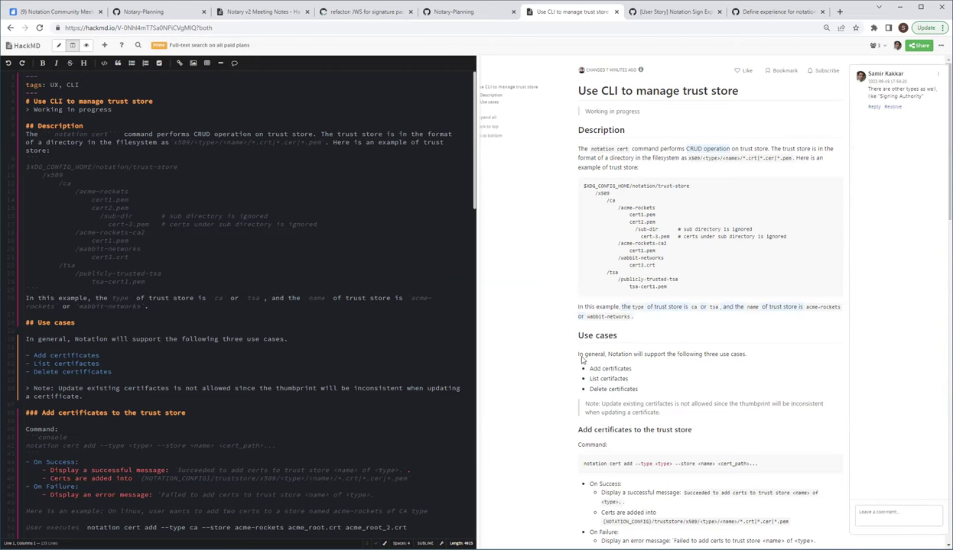
Step: Skim back from the delete to the add certificate sections and read the full comment thread on the notation cert add command
scroll(587, 380, "down", 20)
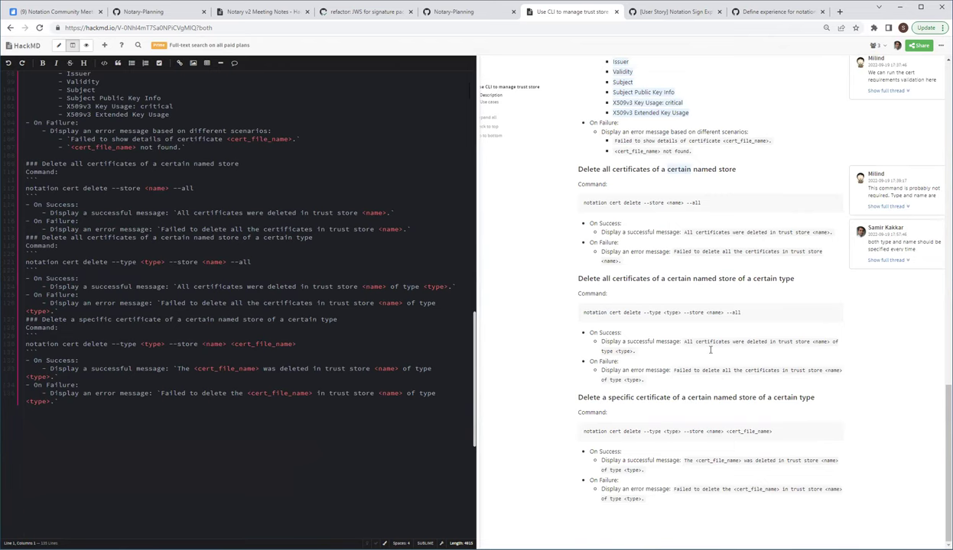
scroll(722, 383, "up", 6)
scroll(709, 354, "up", 1)
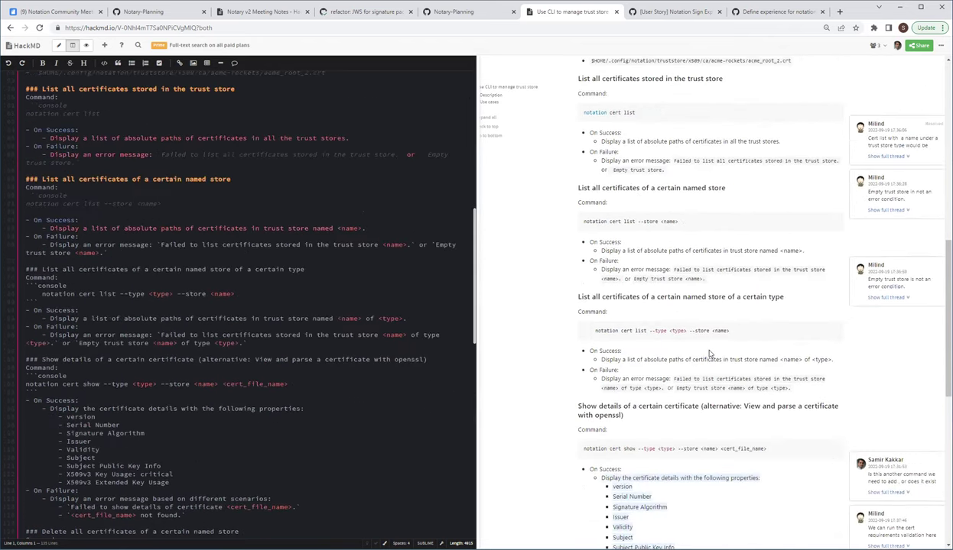
scroll(678, 313, "up", 2)
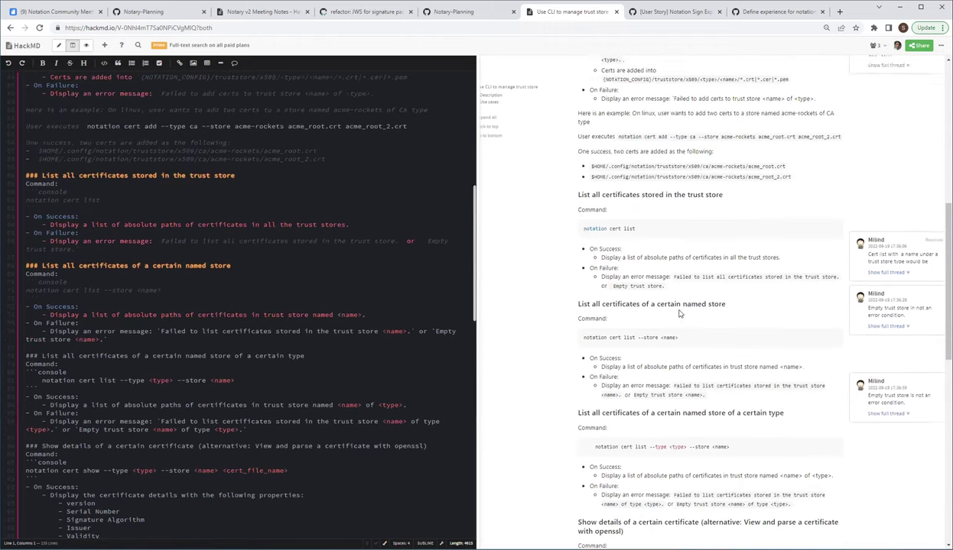
scroll(679, 313, "up", 2)
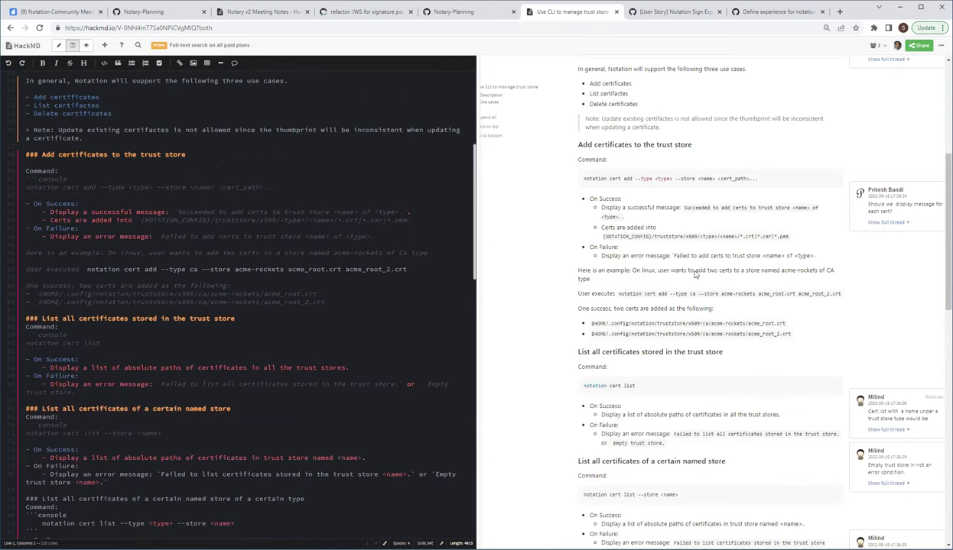
left_click(887, 222)
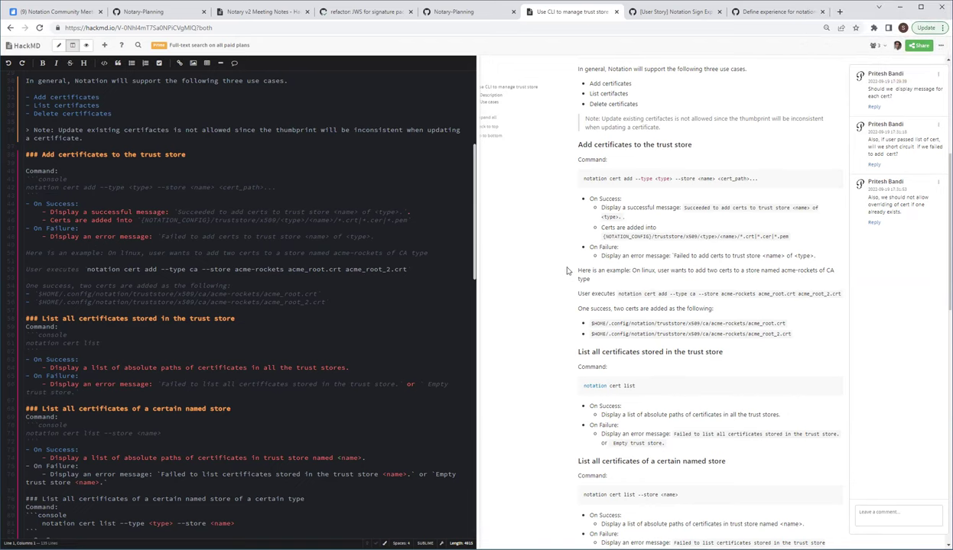
scroll(553, 269, "up", 3)
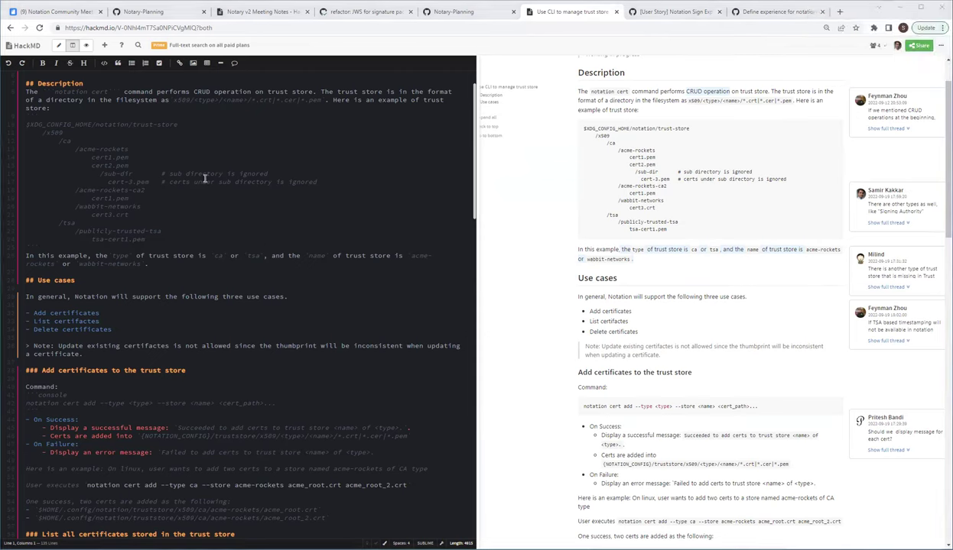
Step: Examine the trust store CLI proposal item in the RC 1 Release Task List of the Notary v2 Meeting Notes
left_click(169, 14)
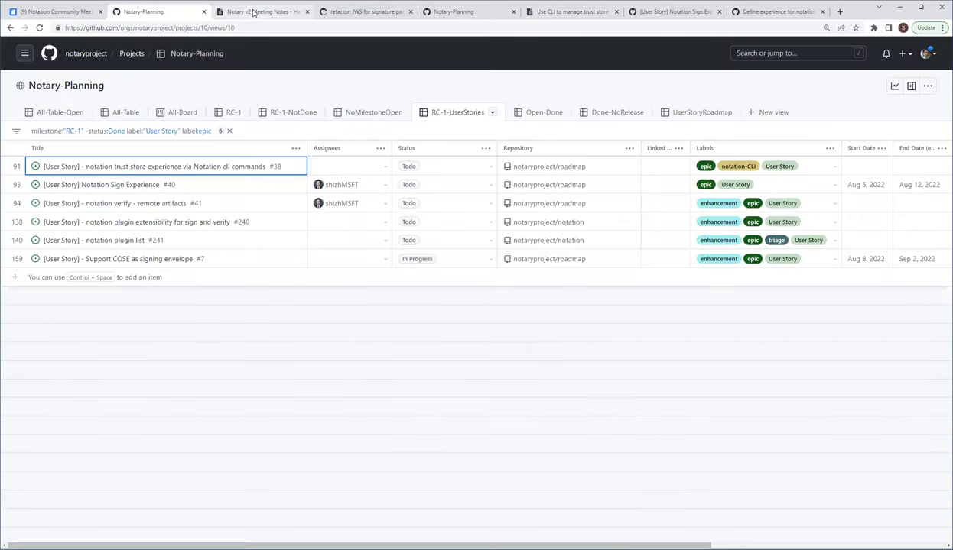
left_click(251, 11)
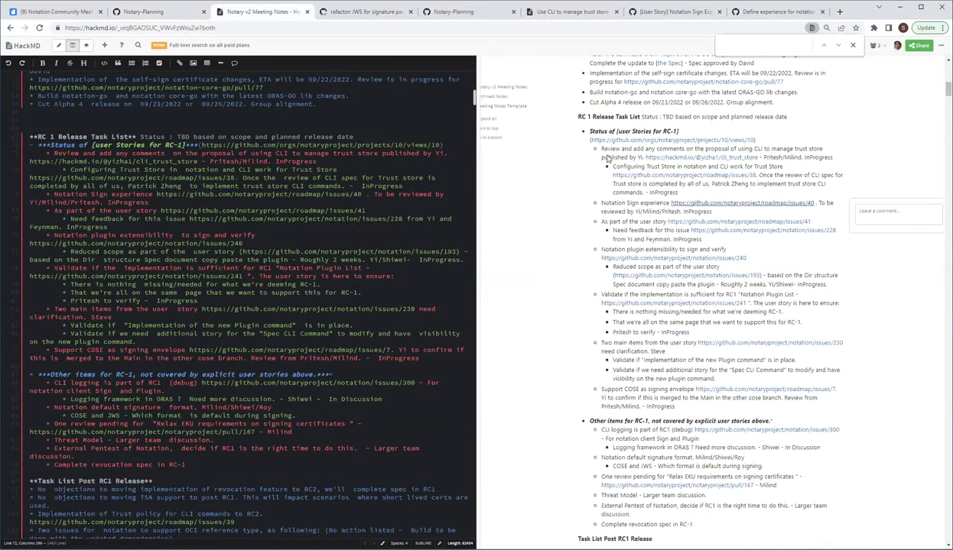
left_click_drag(598, 151, 589, 178)
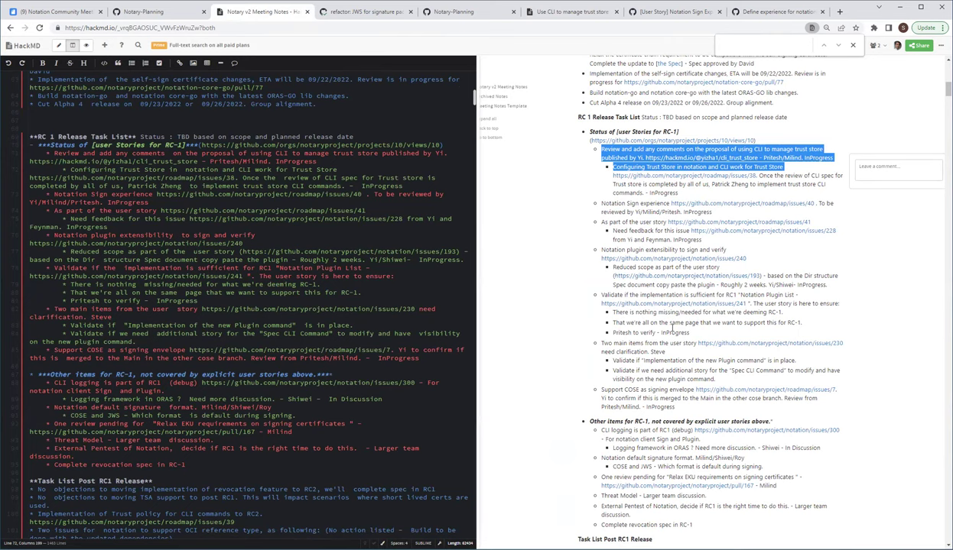
scroll(651, 399, "down", 1)
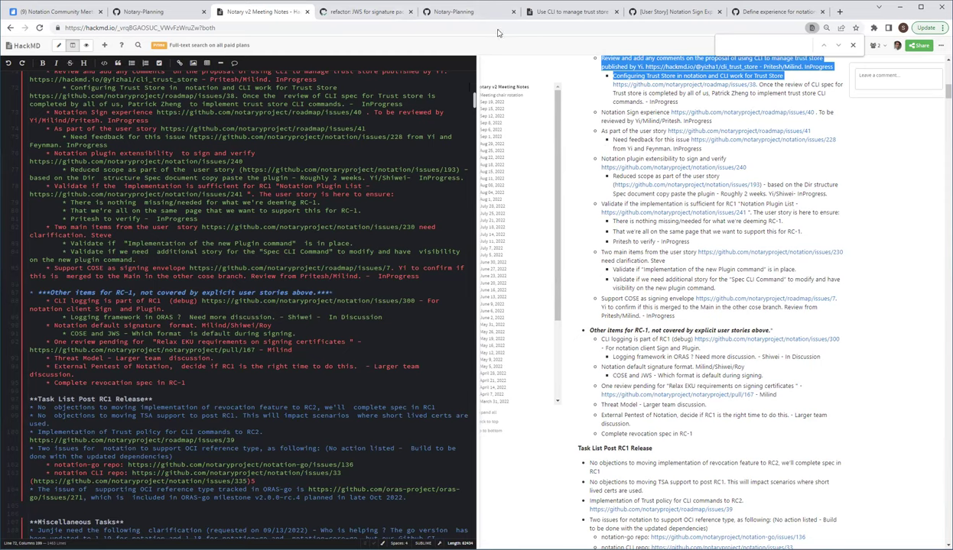
Step: Examine the priorities, effort and comments of the RC-1 user stories in the Notary-Planning project
left_click(461, 10)
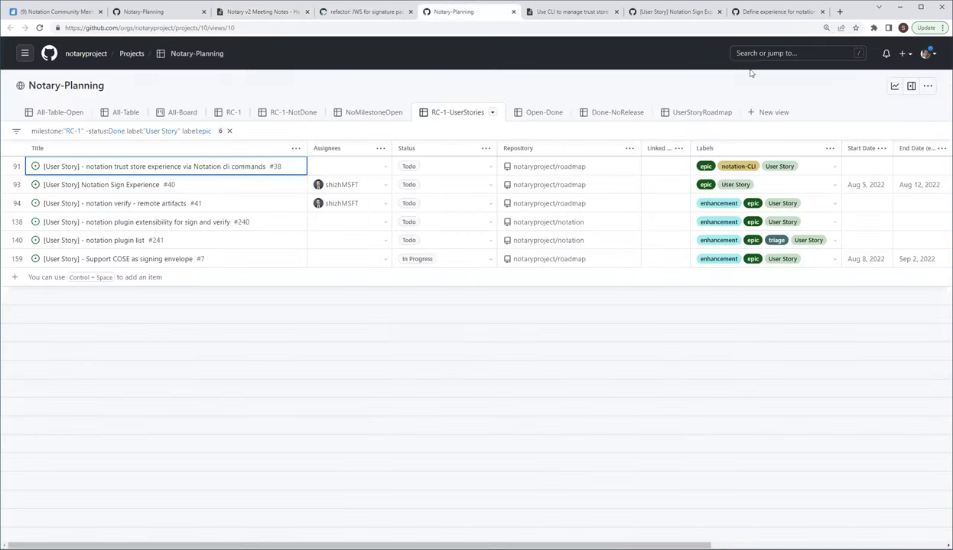
scroll(474, 214, "right", 3)
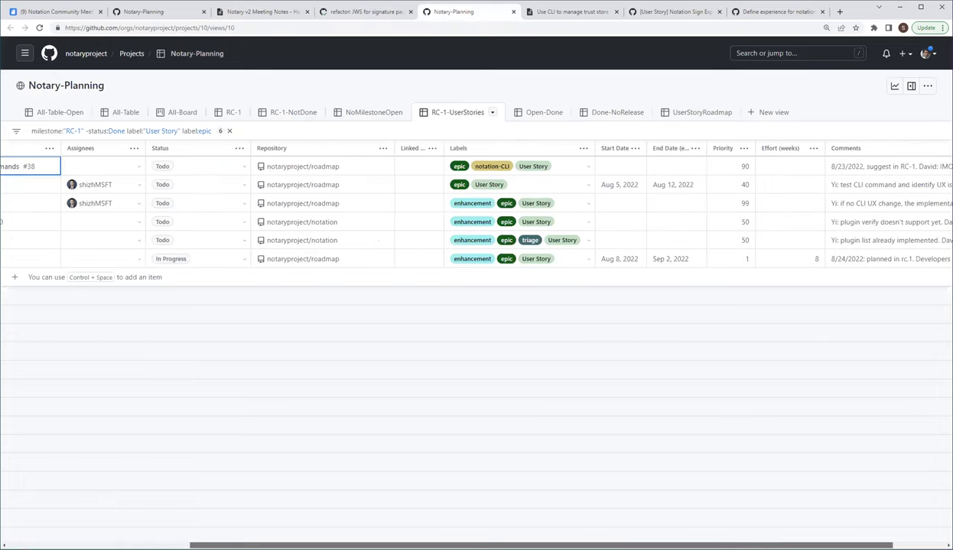
scroll(781, 184, "right", 1)
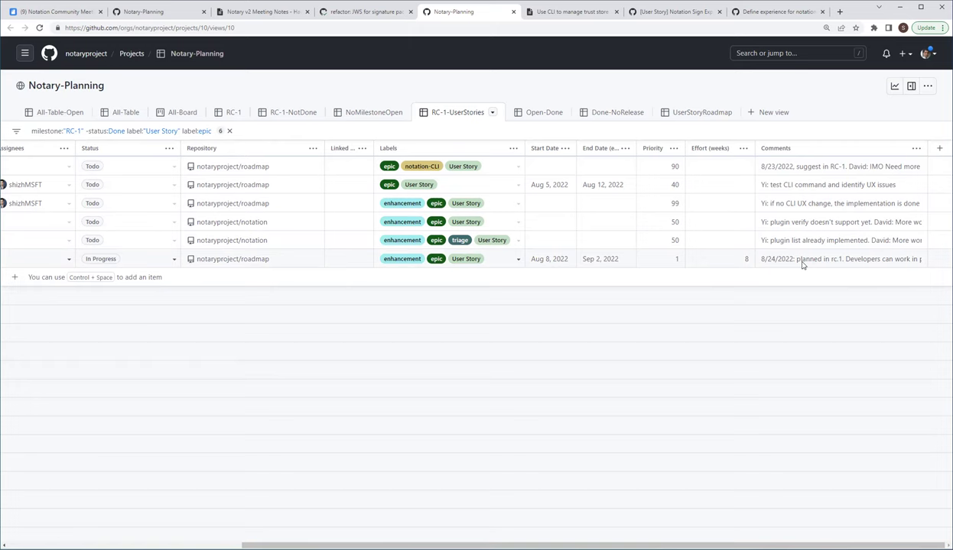
key("ctrl+2")
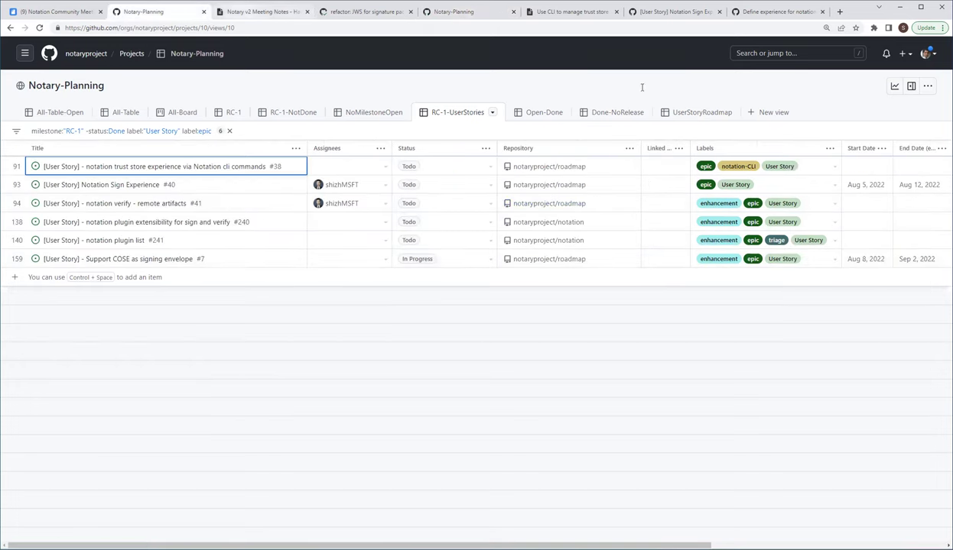
Step: Examine the threat model, external pentest and revocation spec items among the other RC-1 items in the Notary v2 Meeting Notes
key("ctrl+3")
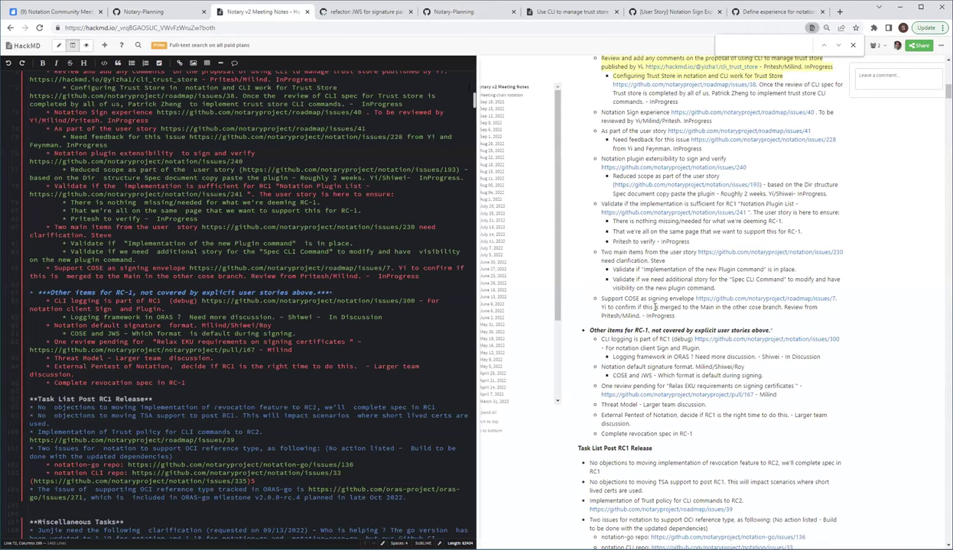
scroll(595, 344, "down", 2)
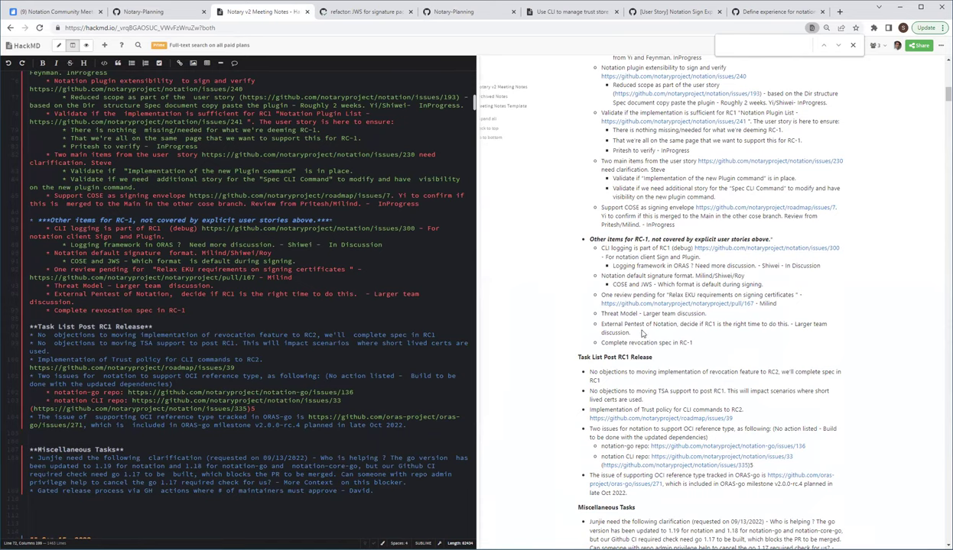
triple_click(687, 341)
left_click_drag(642, 331, 601, 332)
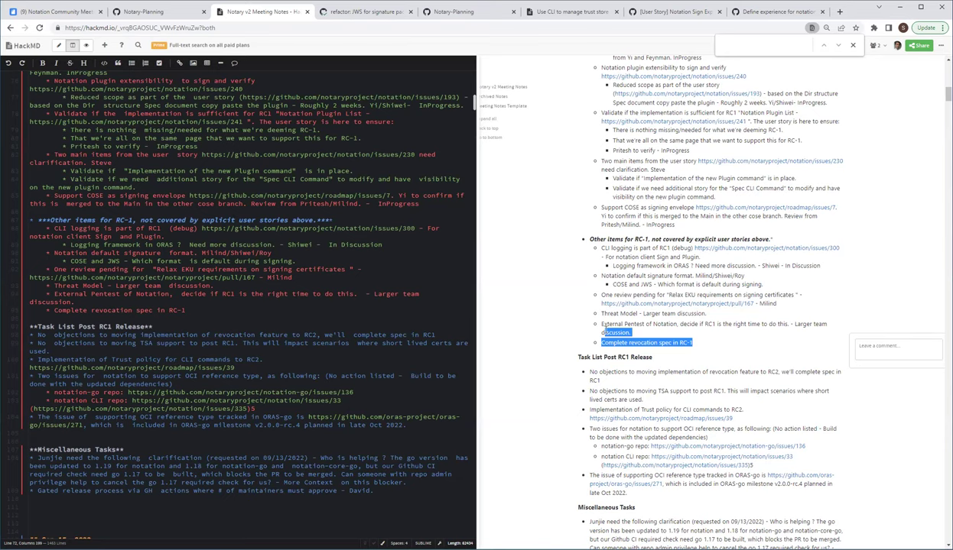
left_click(721, 350)
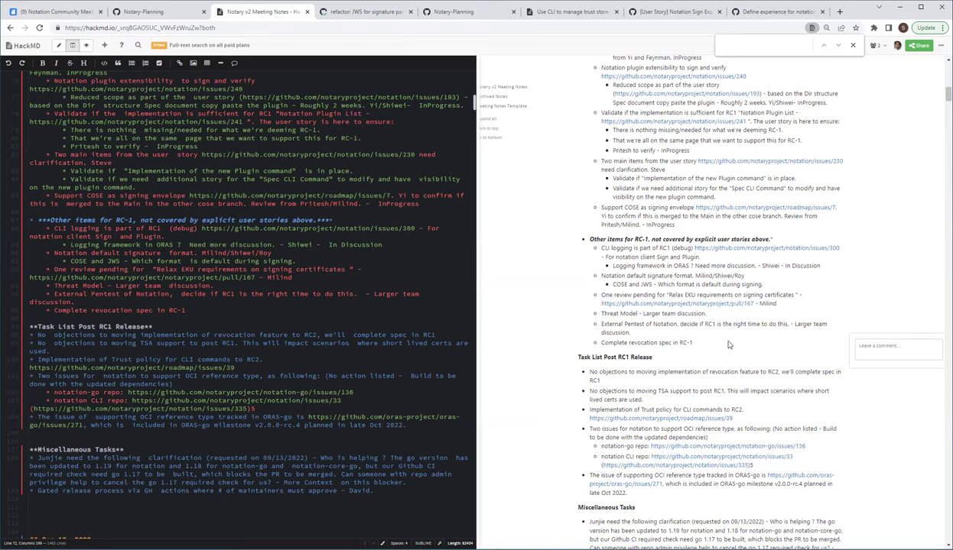
triple_click(602, 314)
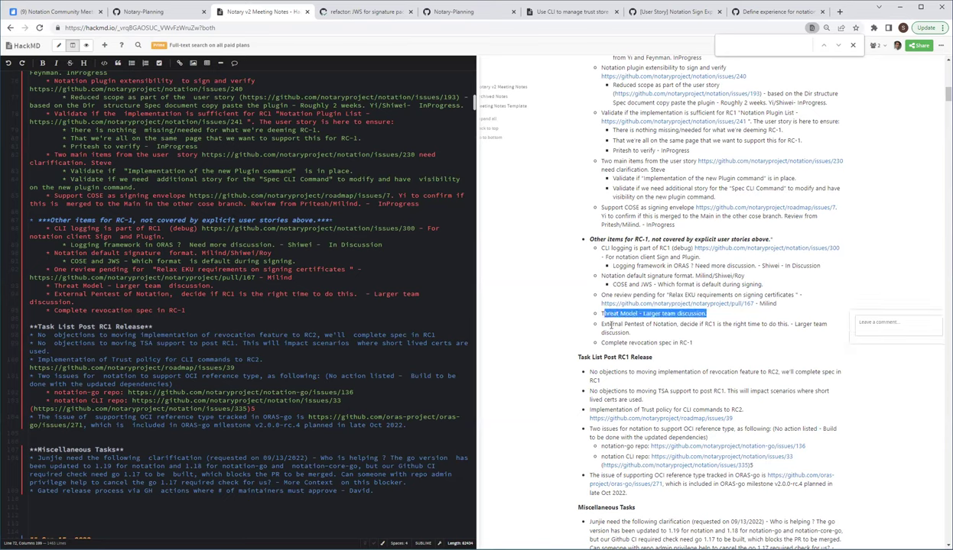
left_click(633, 334)
left_click_drag(602, 313, 688, 334)
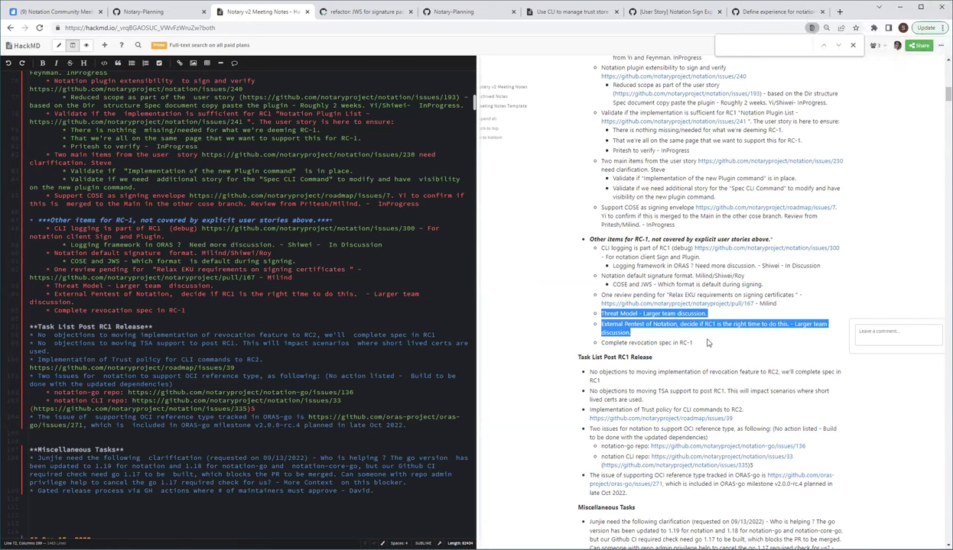
left_click(675, 337)
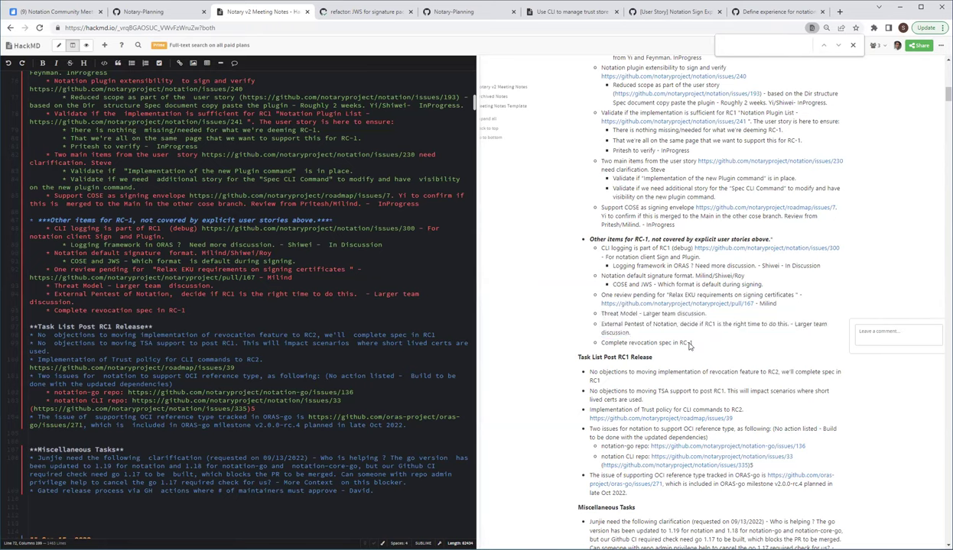